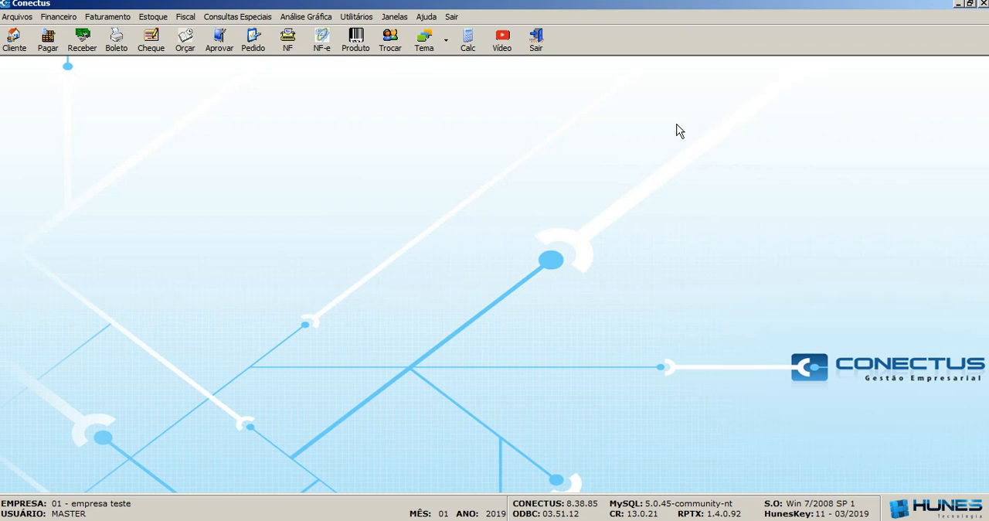
left_click(153, 18)
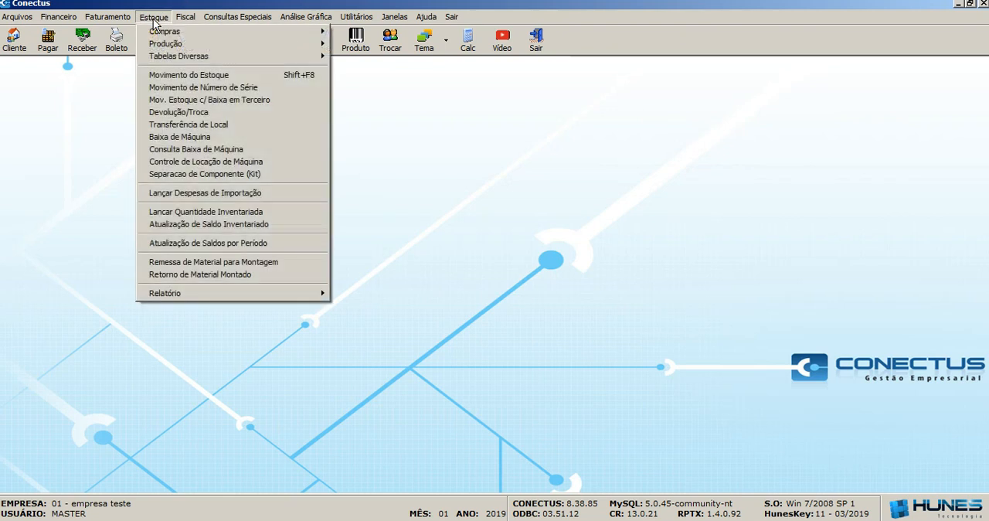
mouse_move(299, 57)
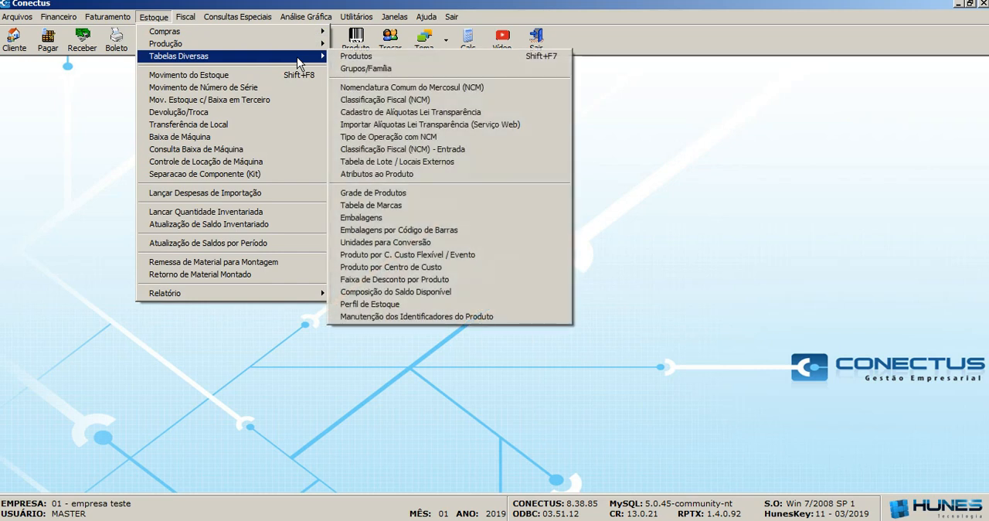
left_click(366, 58)
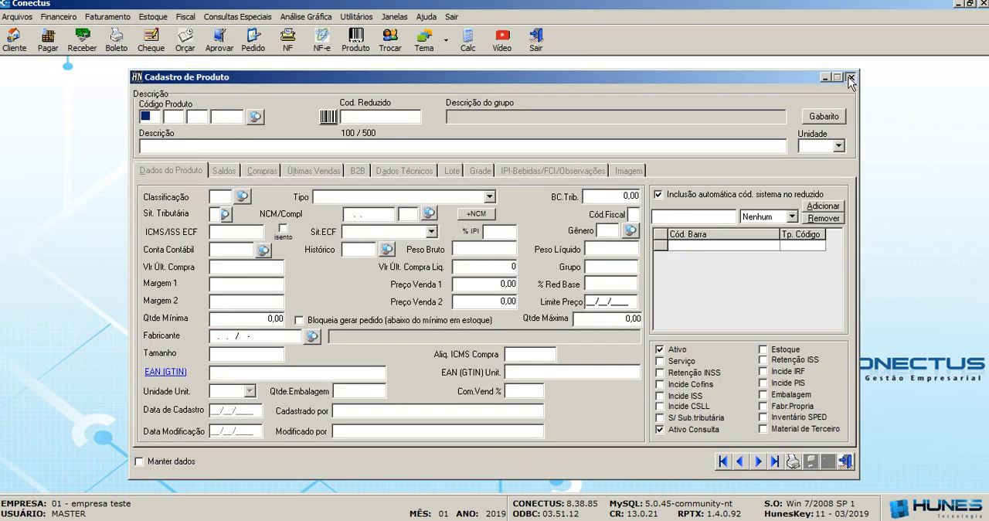
left_click(850, 78)
left_click(359, 45)
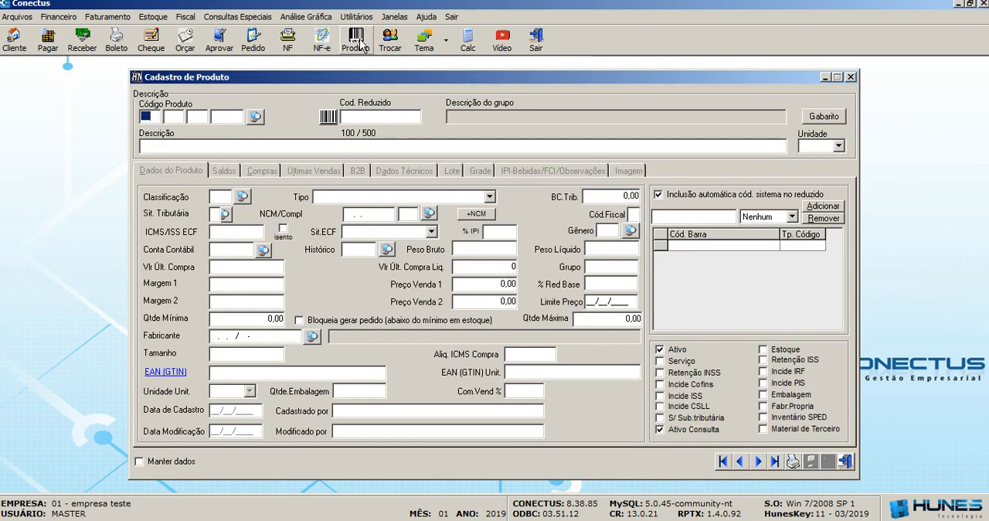
left_click(849, 78)
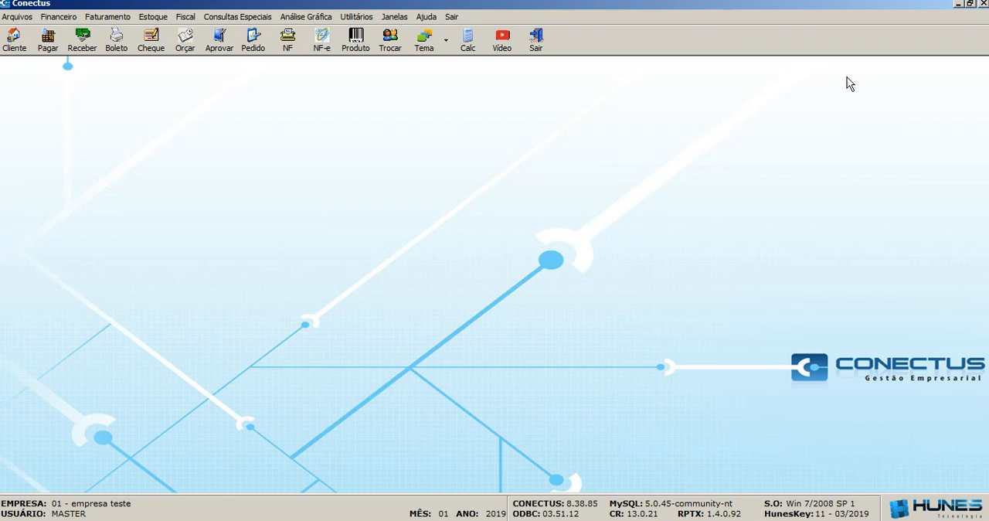
Open the product registration form and load the COMPUTADOR record through the product search.
left_click(356, 43)
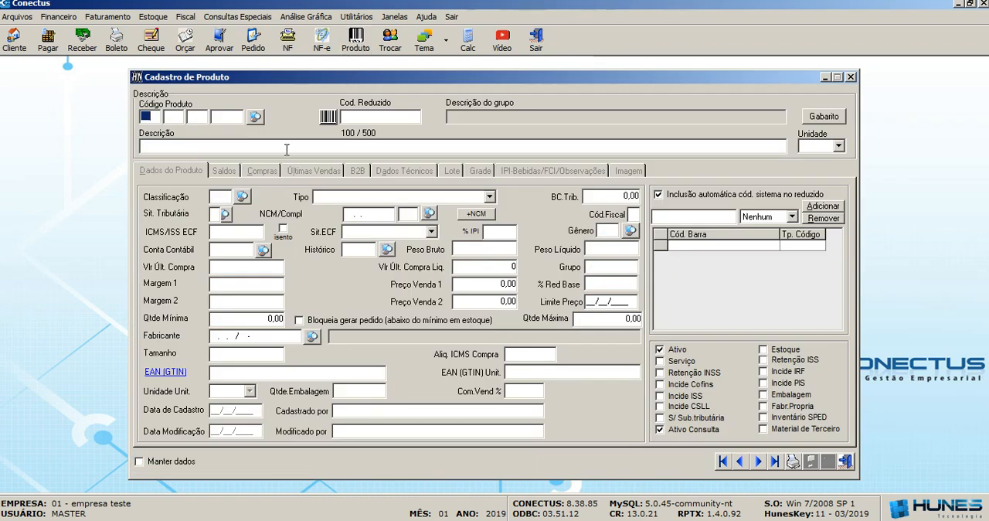
left_click(255, 117)
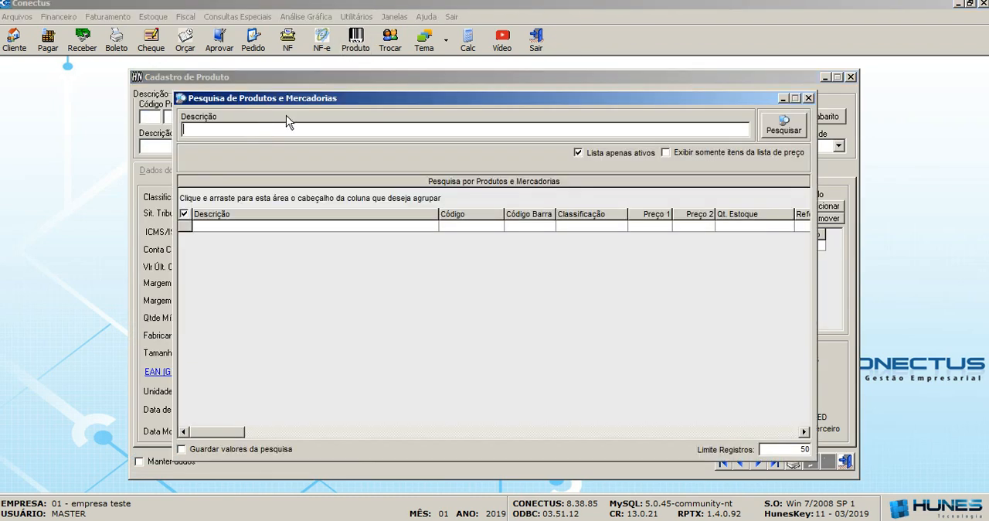
left_click(794, 131)
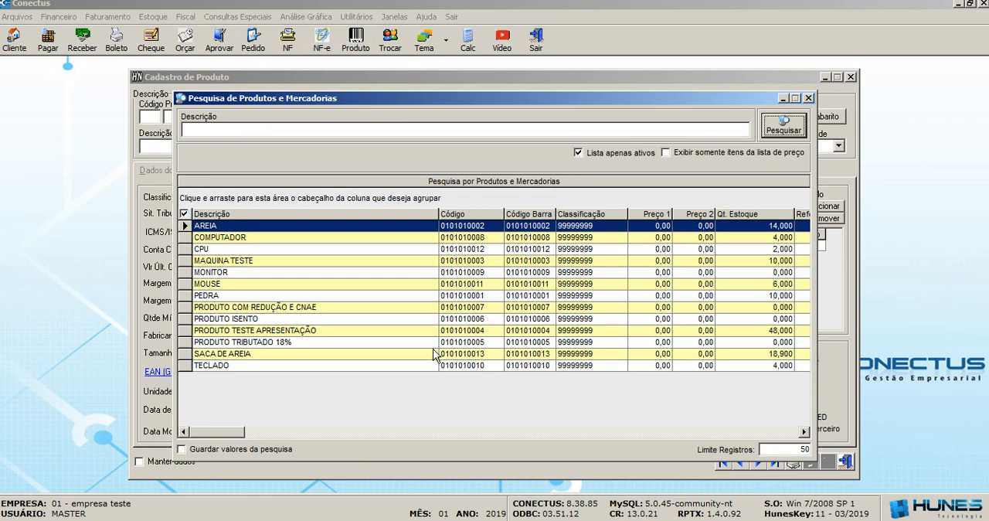
double_click(268, 238)
key("Return")
key("Return")
key("Return")
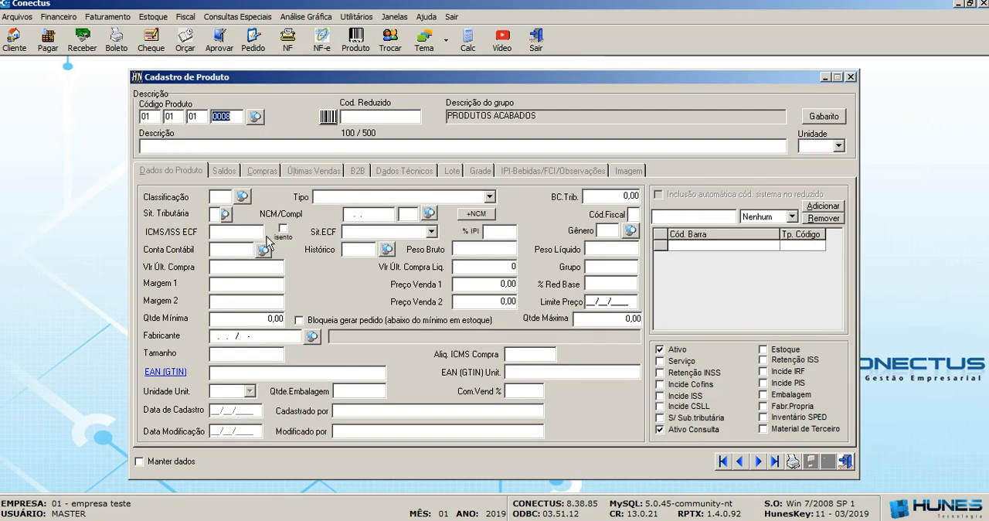
key("Return")
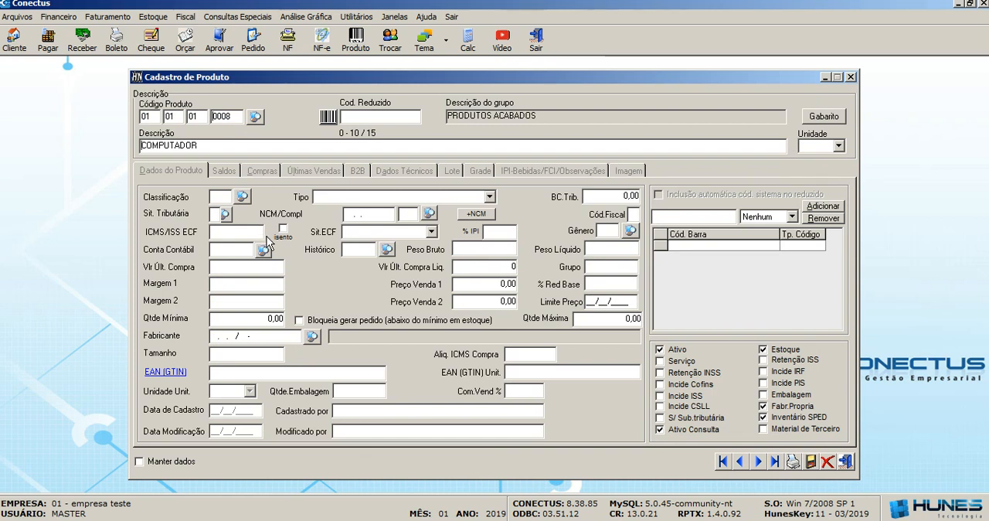
key("Return")
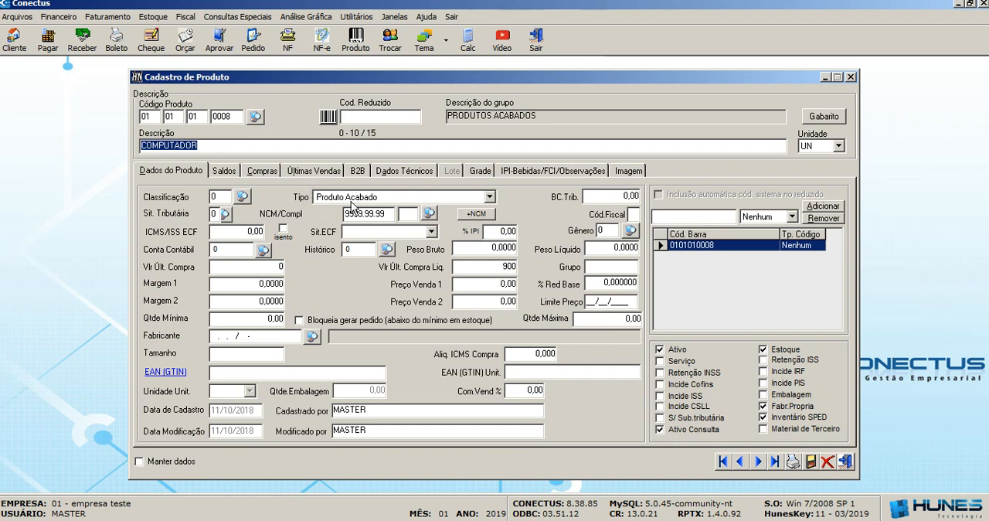
Set the COMPUTADOR product's type to Produto Acabado and save the record.
left_click(488, 196)
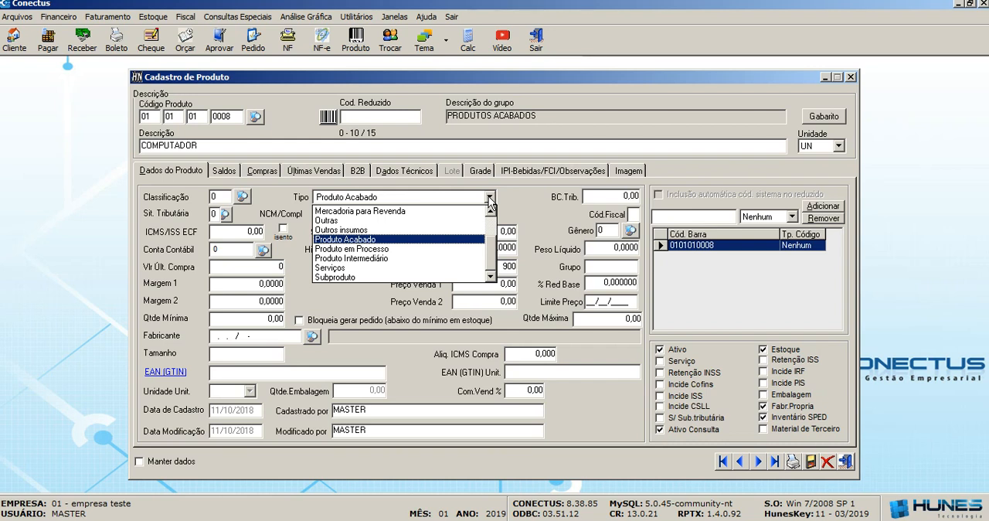
left_click(473, 240)
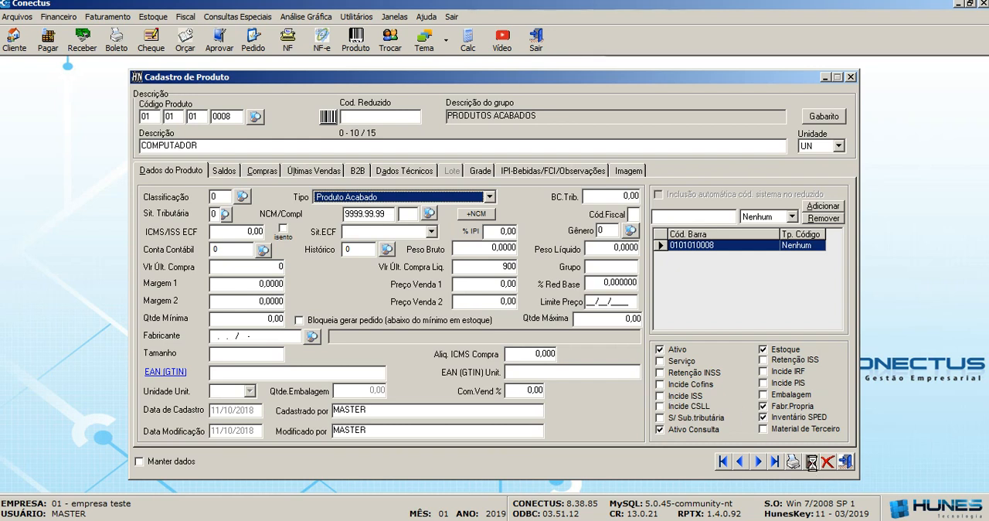
left_click(810, 461)
Load the CPU product record into the registration form through the product search.
left_click(258, 120)
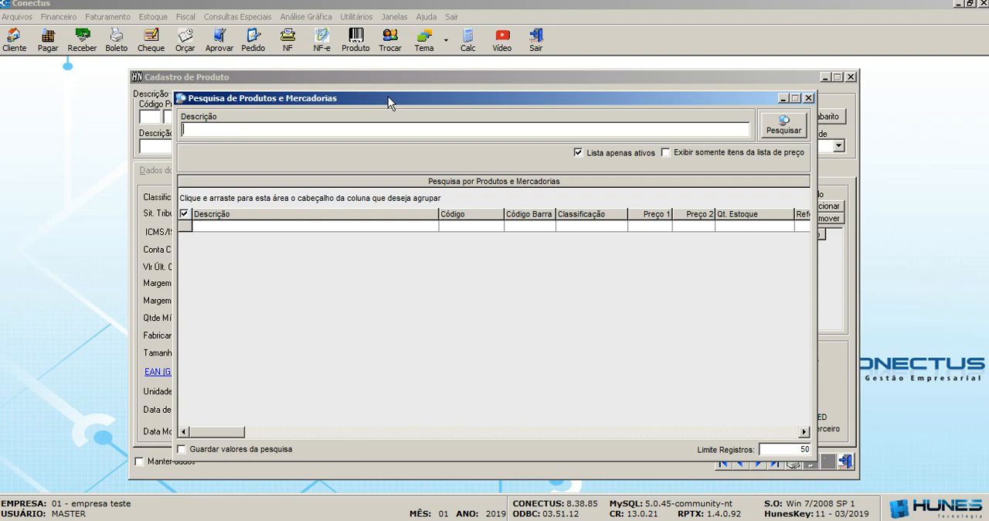
left_click(781, 126)
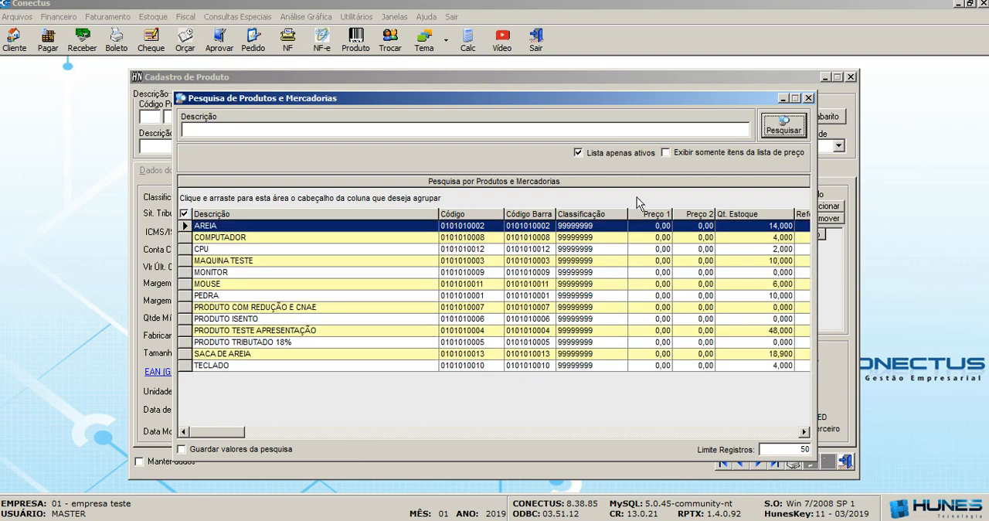
double_click(215, 248)
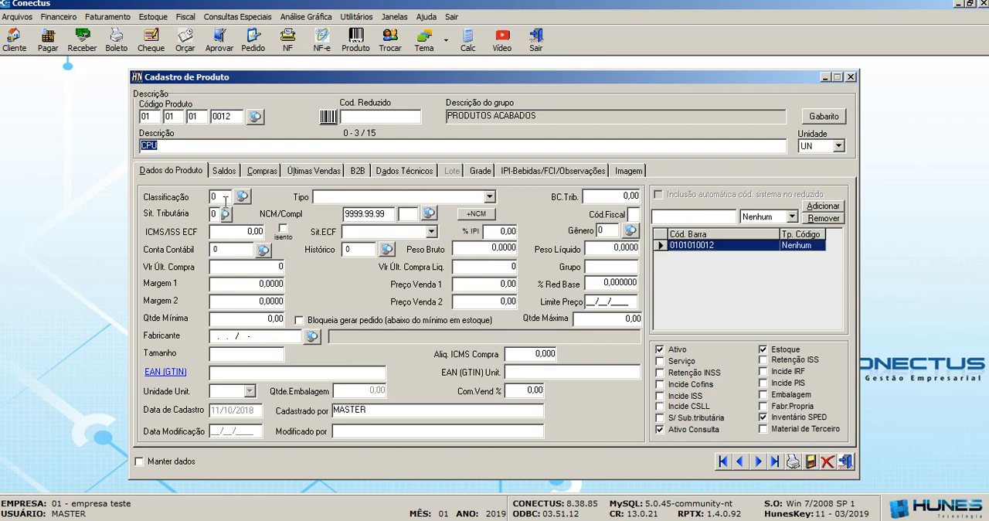
Set the CPU product's type to Produto em Processo, then save the record and close the registration form.
left_click(489, 197)
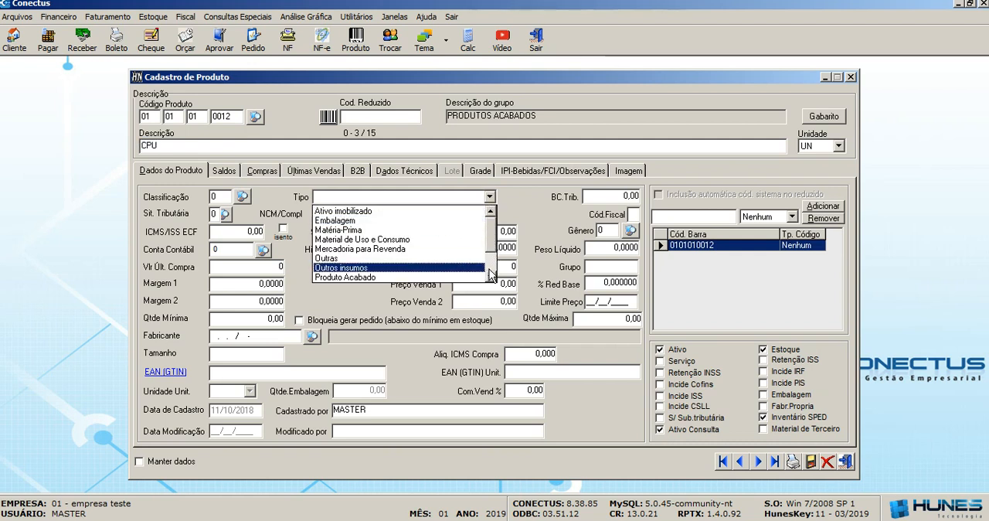
left_click(490, 277)
left_click(490, 277)
left_click(490, 276)
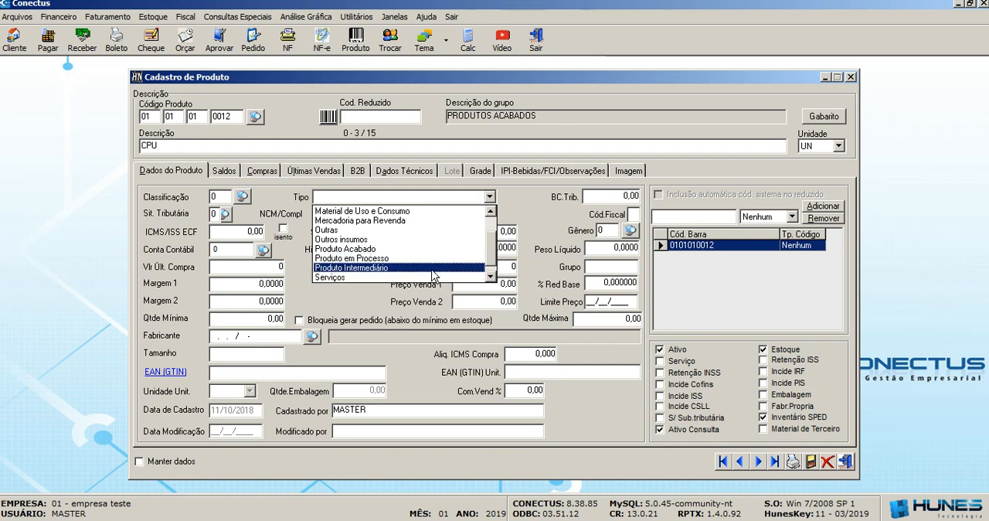
left_click(490, 278)
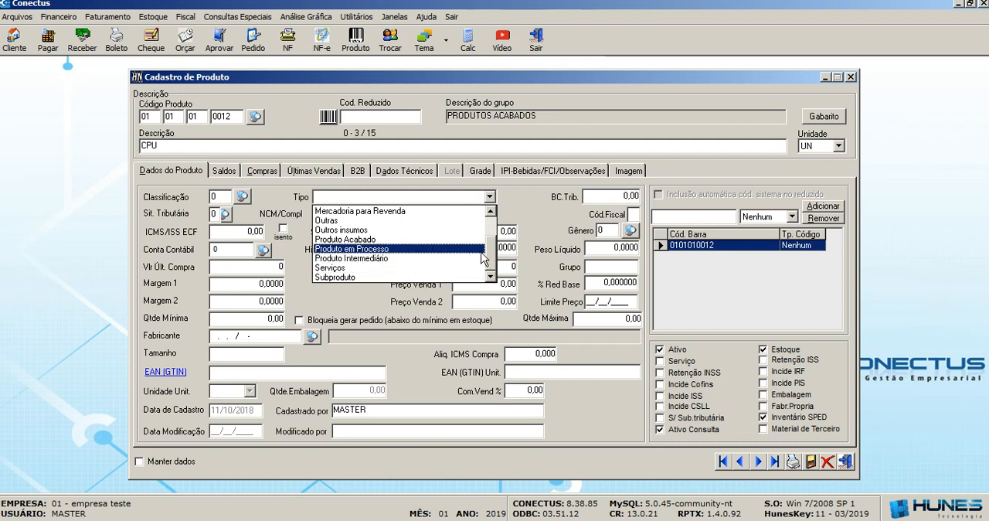
left_click(490, 210)
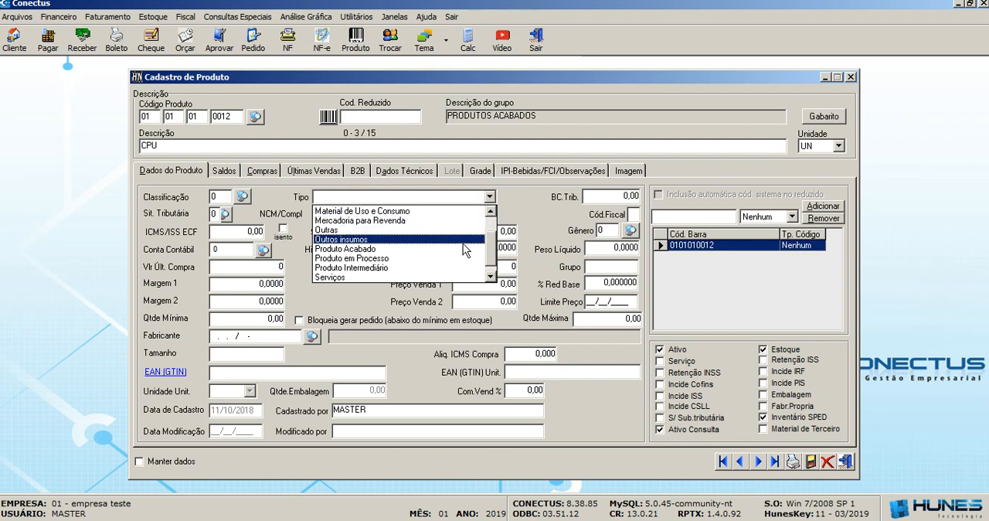
left_click(449, 258)
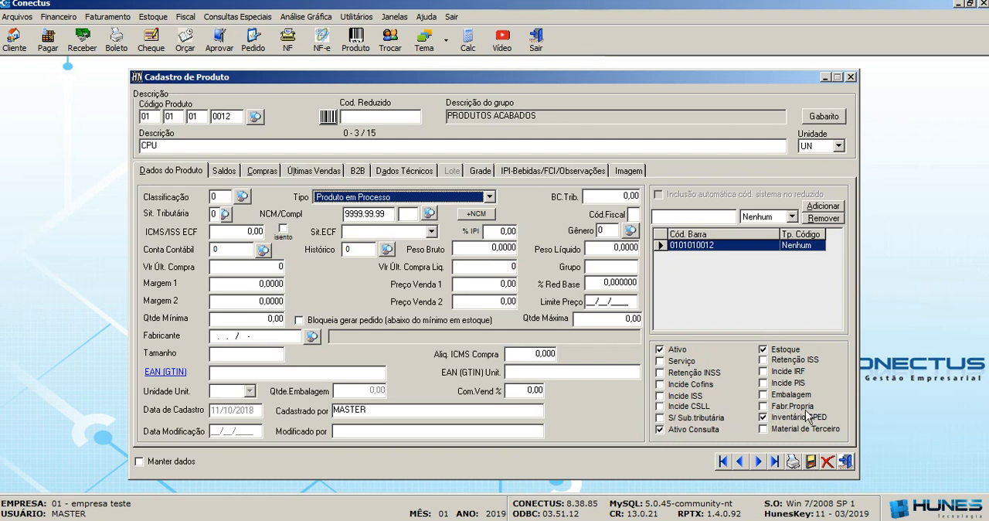
left_click(823, 463)
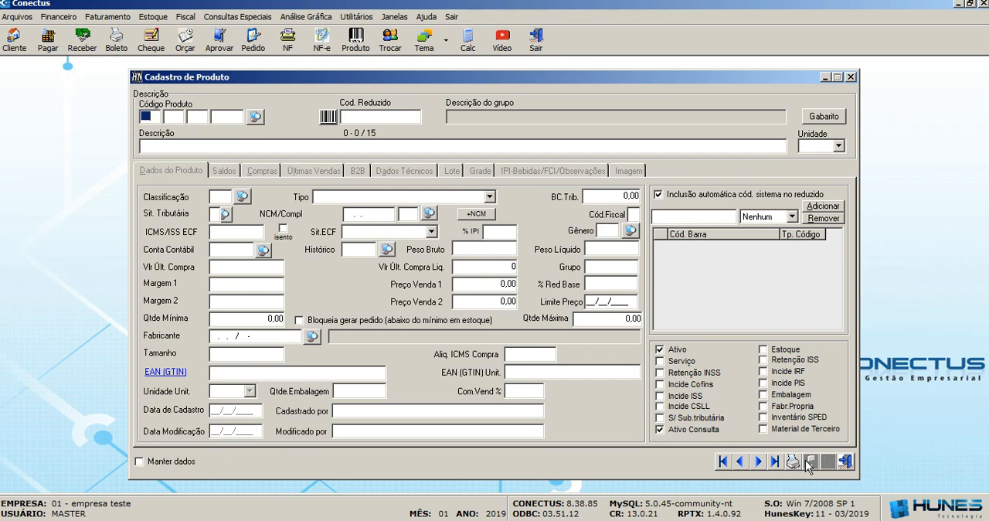
left_click(851, 77)
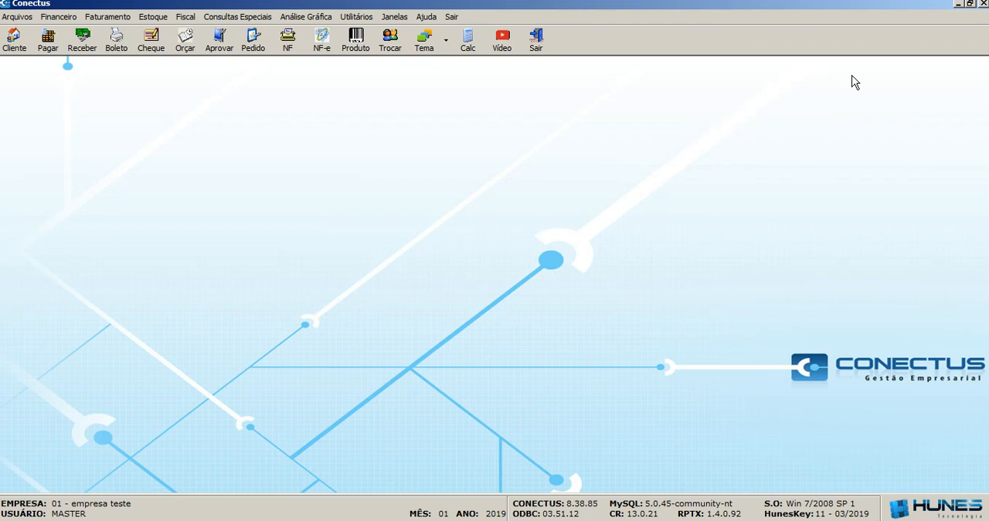
Open the Gabarito do Produto/Kit form and load COMPUTADOR as the finished product.
left_click(155, 17)
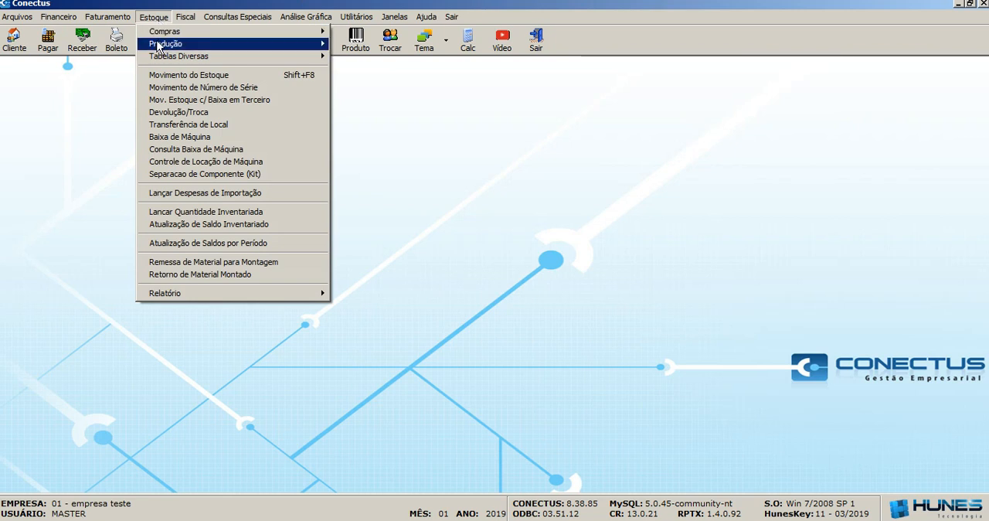
mouse_move(300, 48)
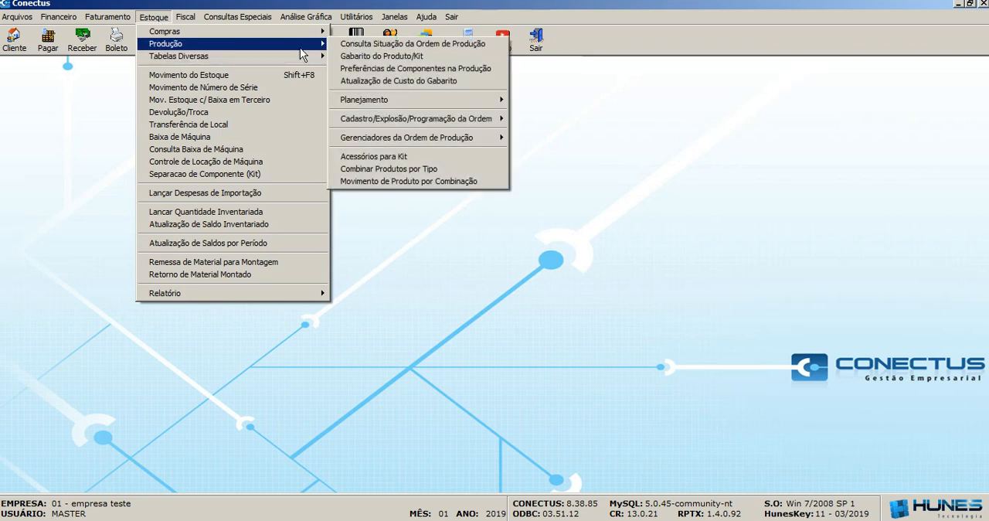
left_click(437, 56)
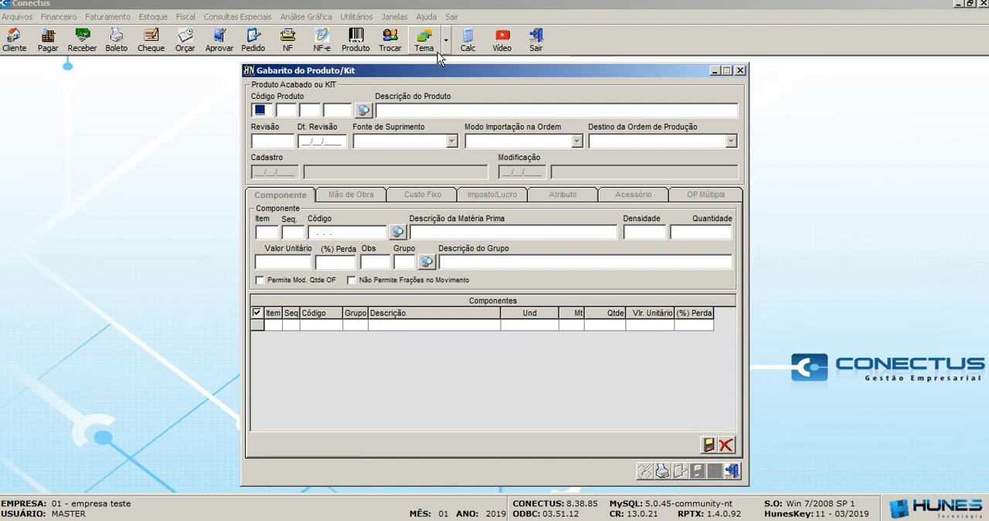
left_click(363, 110)
left_click(780, 130)
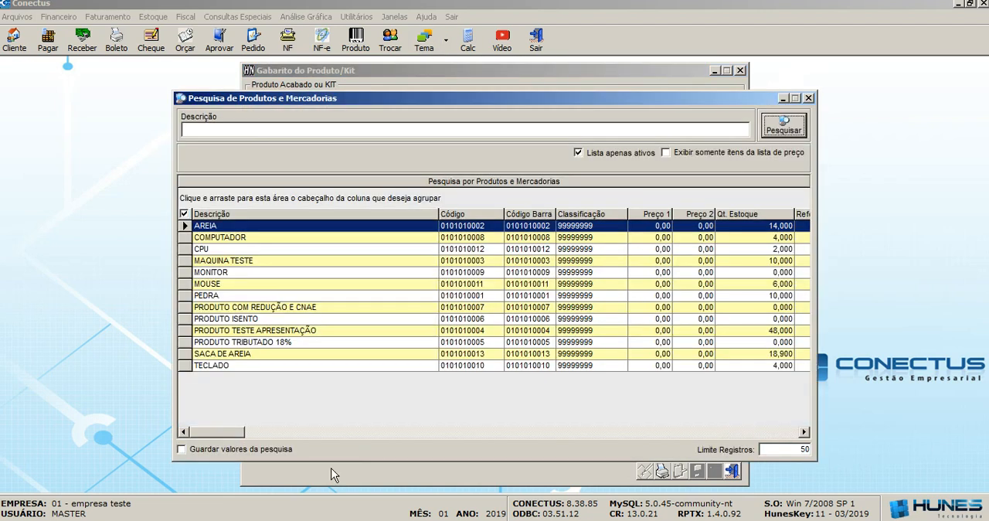
double_click(243, 237)
key("Return")
key("Return")
key("Return")
key("Return")
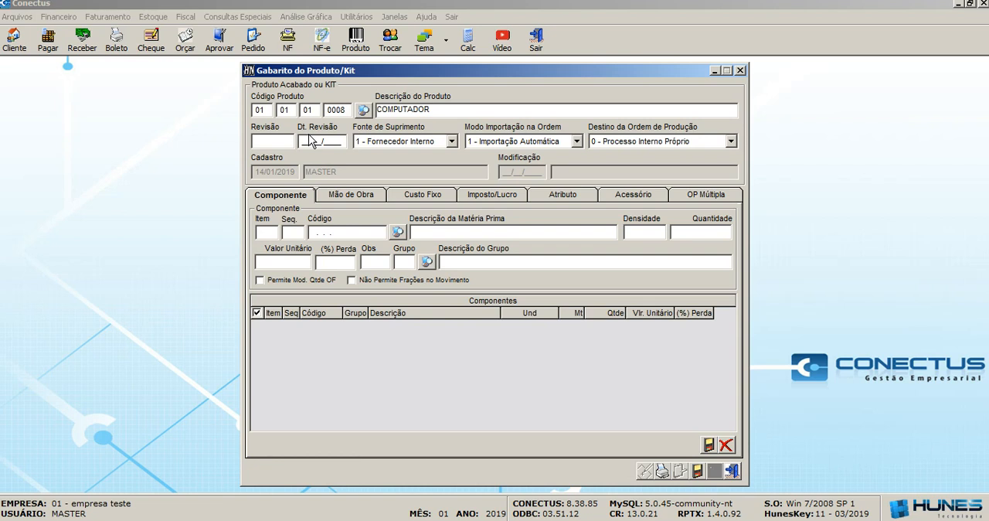
Set the template's supply source to Fornecedor Interno, order import mode to Importação Automática and production order destination to Processo Interno Próprio.
left_click(453, 141)
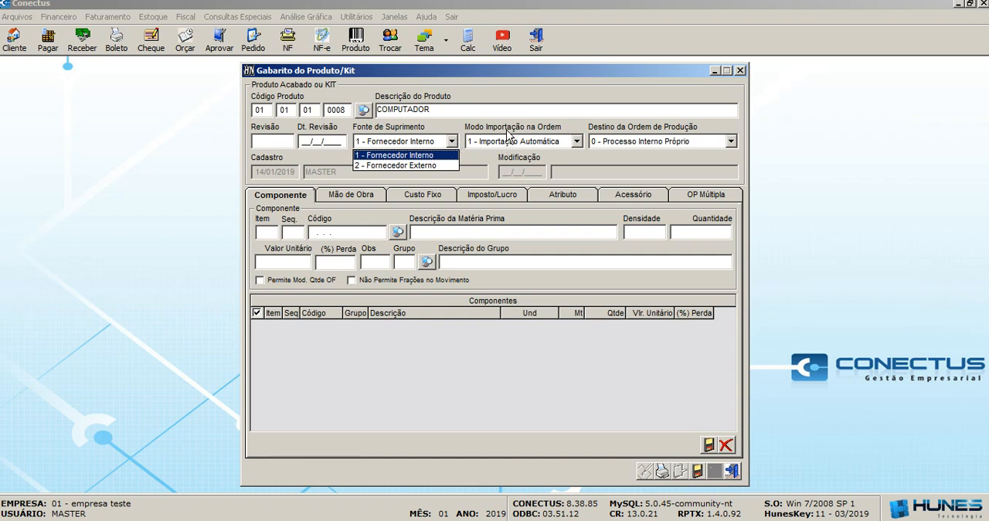
left_click(579, 143)
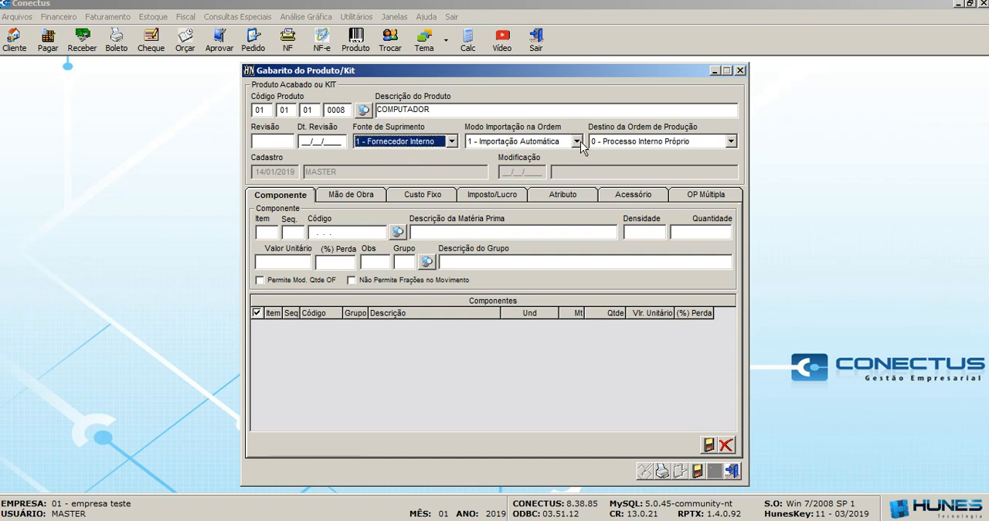
left_click(579, 143)
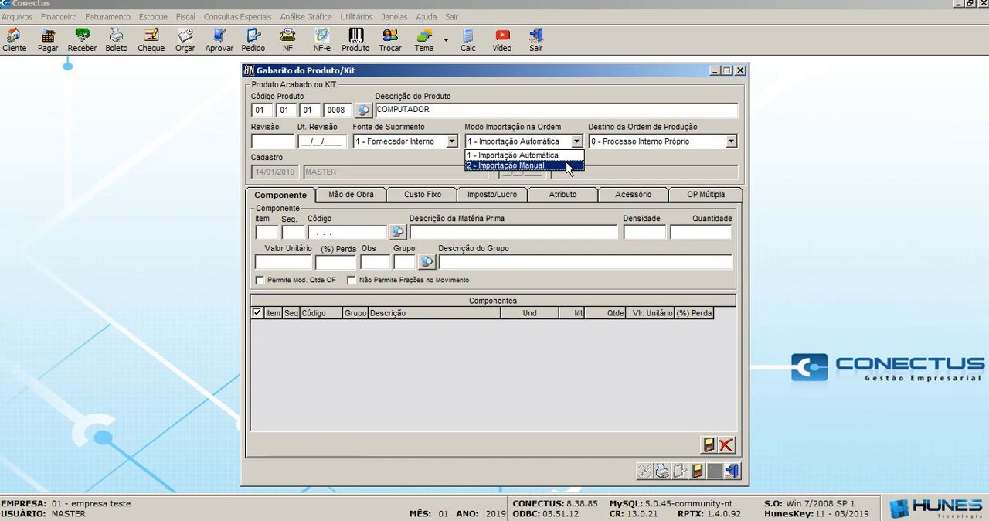
left_click(533, 155)
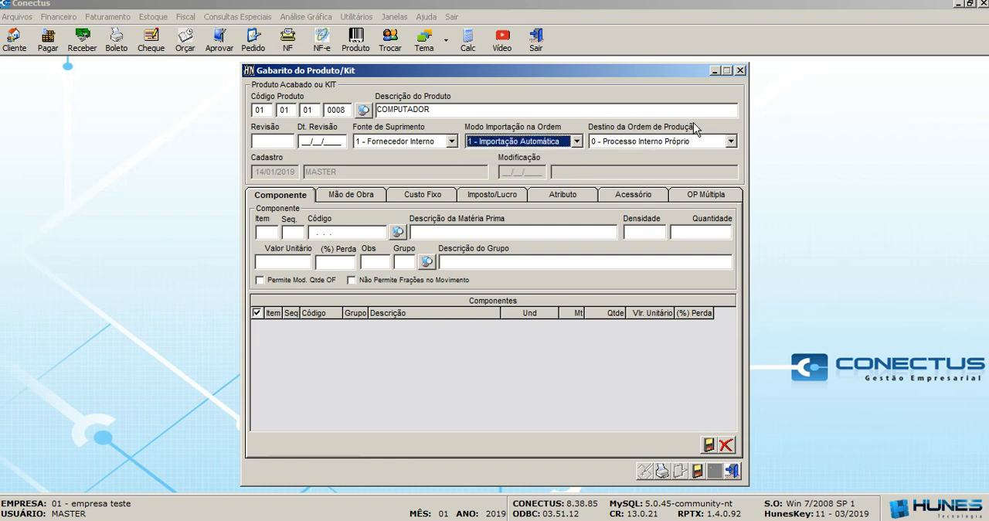
left_click(733, 140)
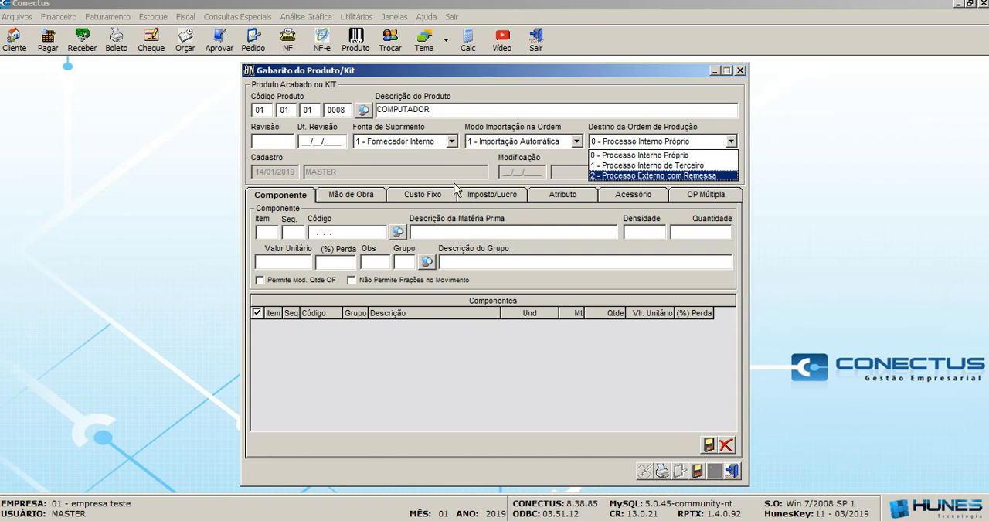
left_click(456, 154)
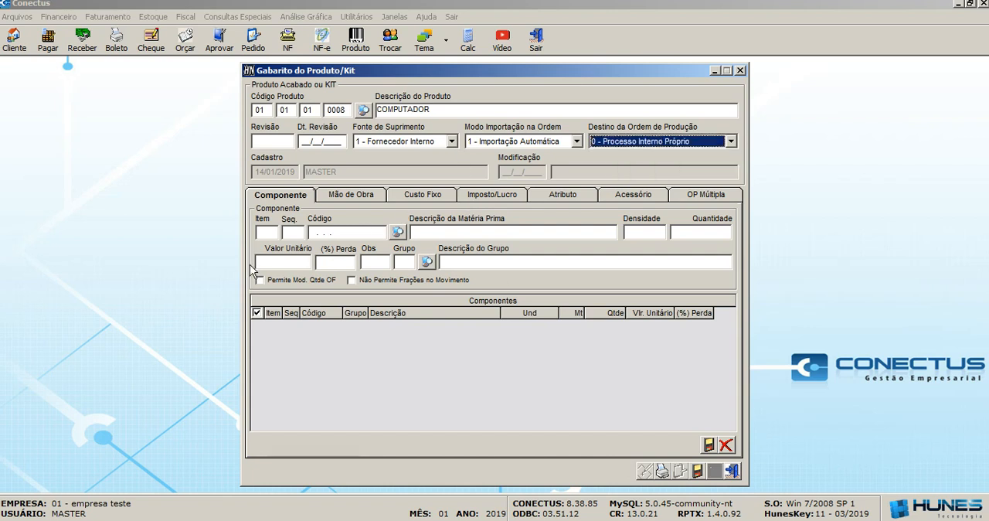
Fill in component item 001 of the COMPUTADOR template with the CPU product from the product search and a quantity of 1.
left_click(272, 233)
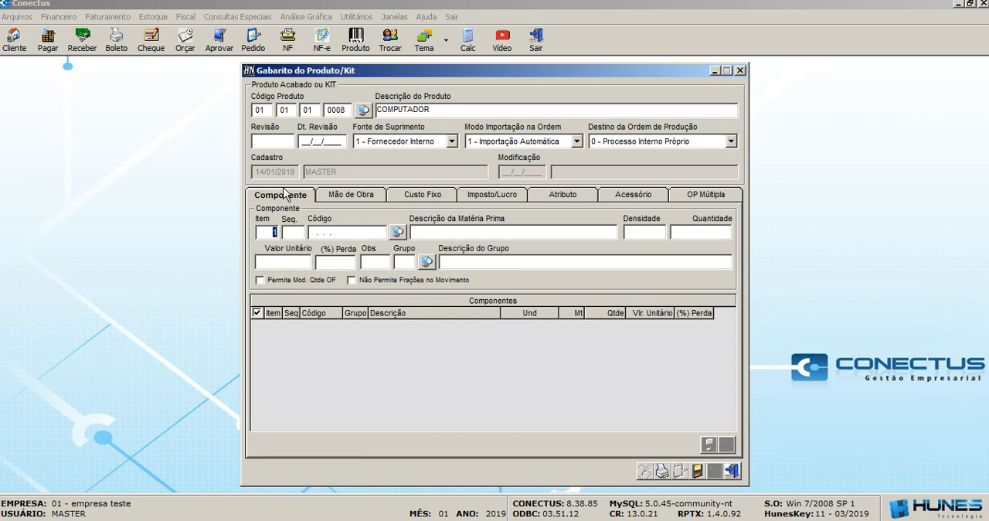
key("Return")
key("Return")
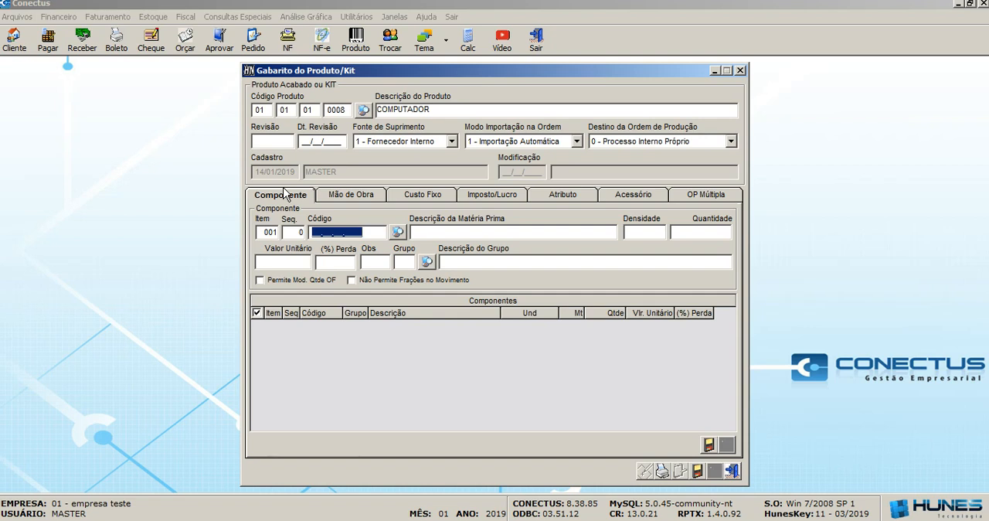
left_click(398, 231)
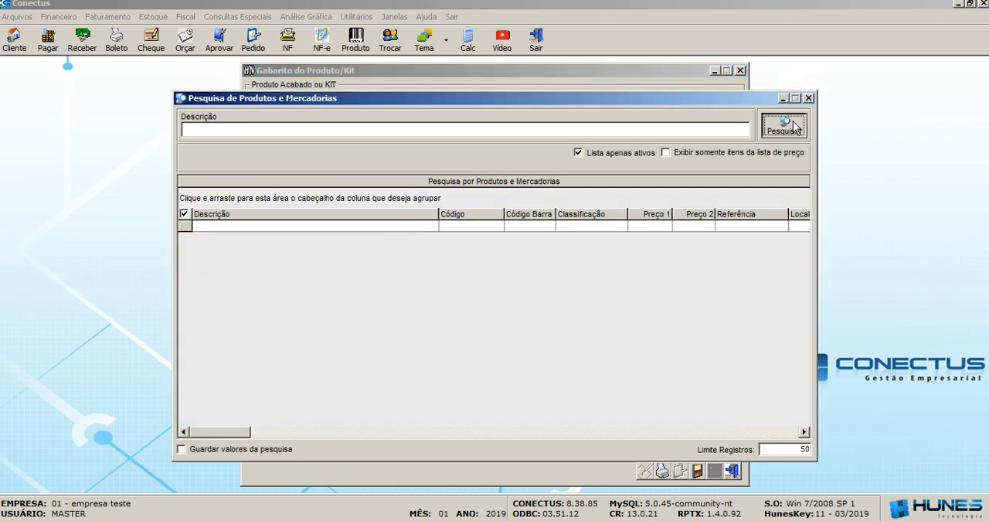
left_click(796, 127)
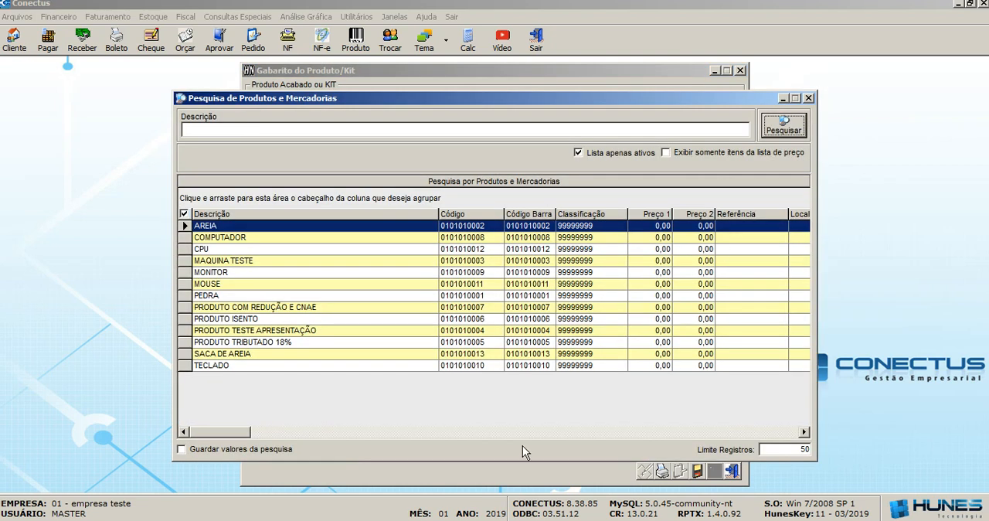
double_click(248, 250)
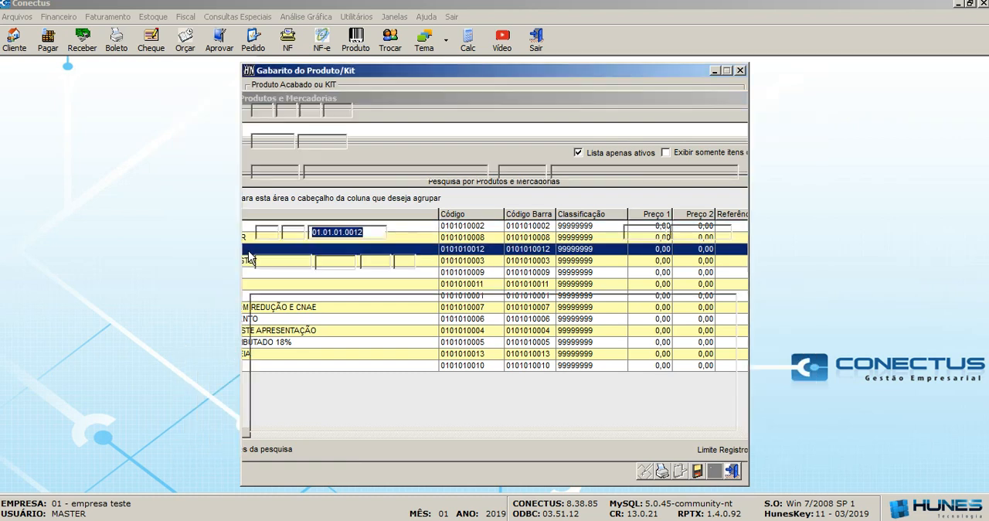
key("Tab")
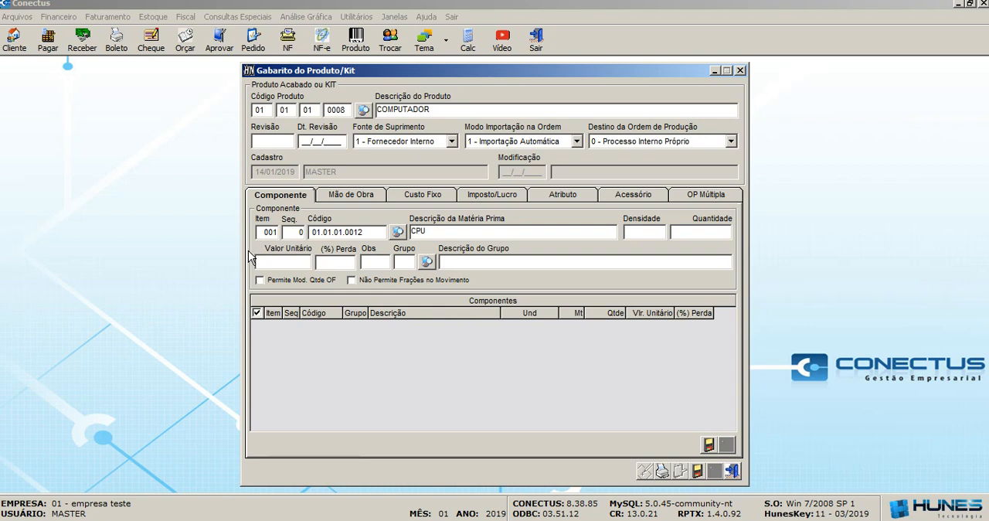
key("Tab")
type("1")
key("Tab")
Examine the manufacturing order settings in the company's stock parameters, including Custo do gabarito pelo preço médio, then close the company registration without saving.
left_click(24, 17)
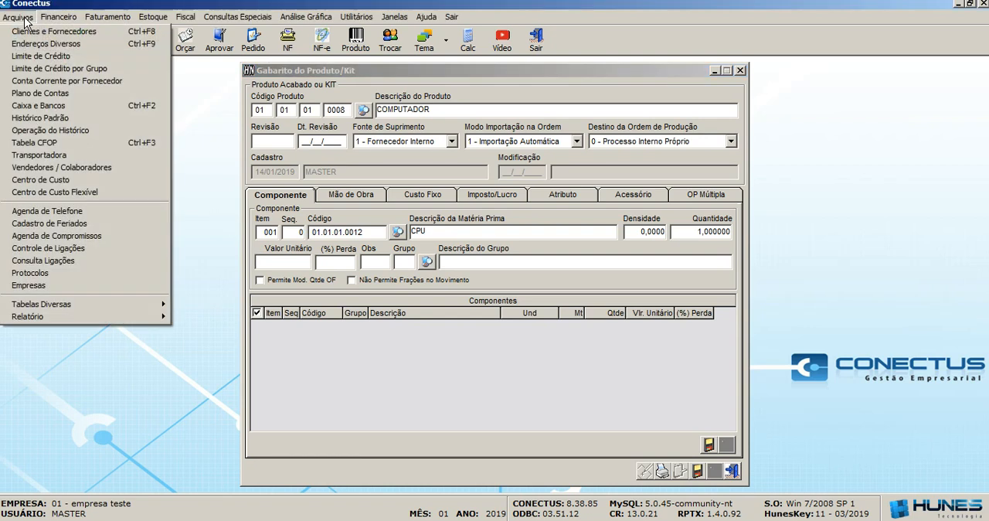
left_click(83, 292)
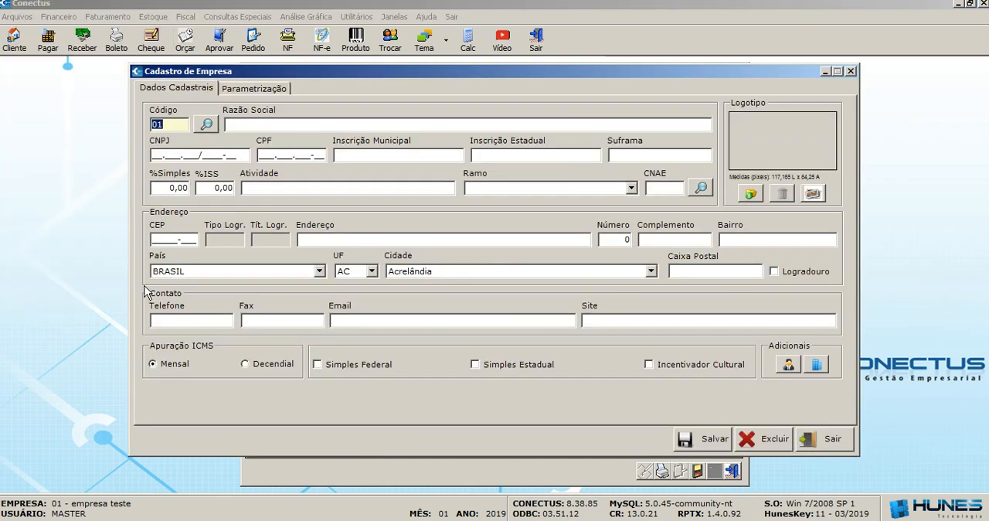
left_click(272, 90)
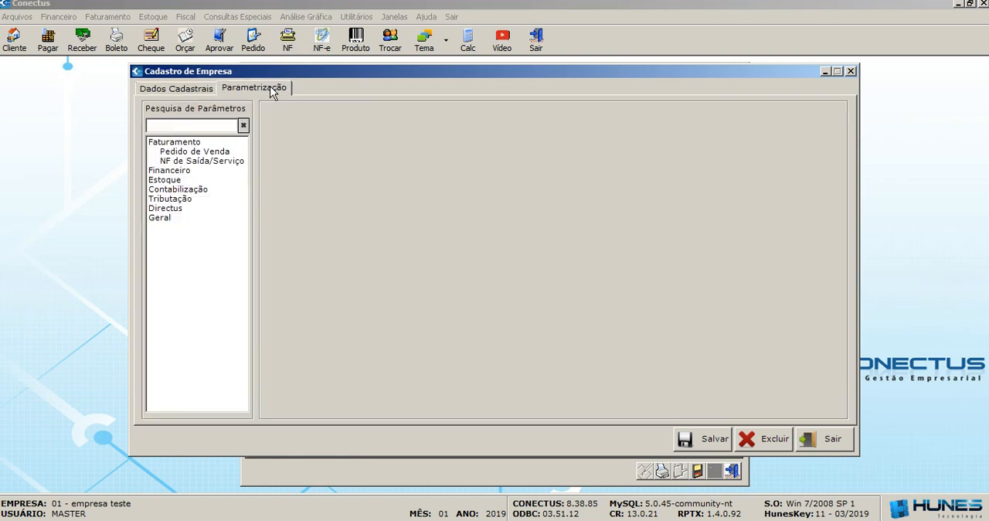
left_click(167, 181)
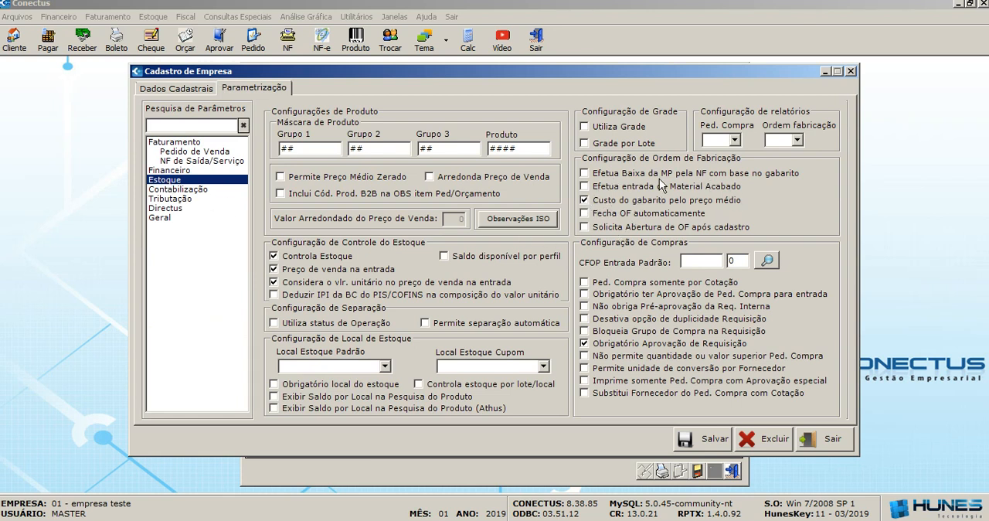
left_click(584, 200)
left_click(850, 71)
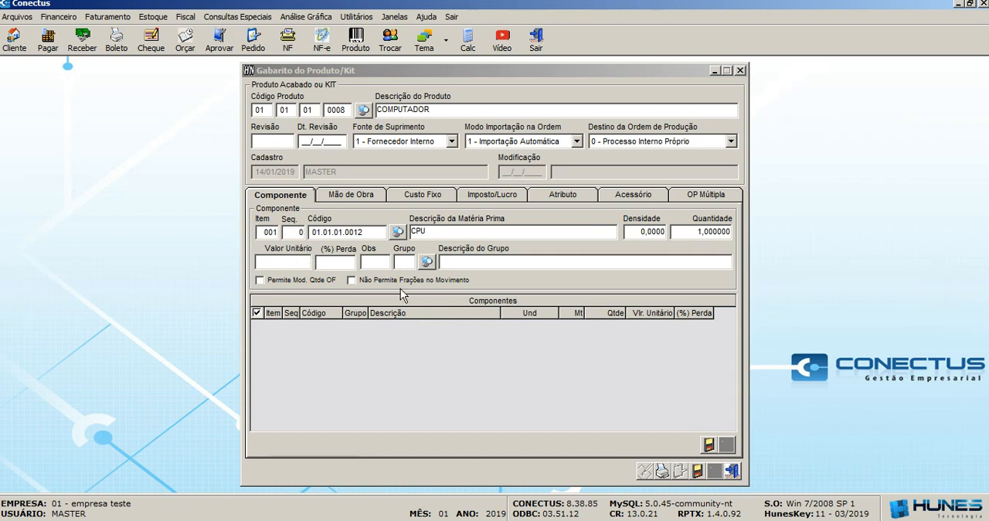
Save the CPU component to the template with its unit value left blank.
left_click(300, 261)
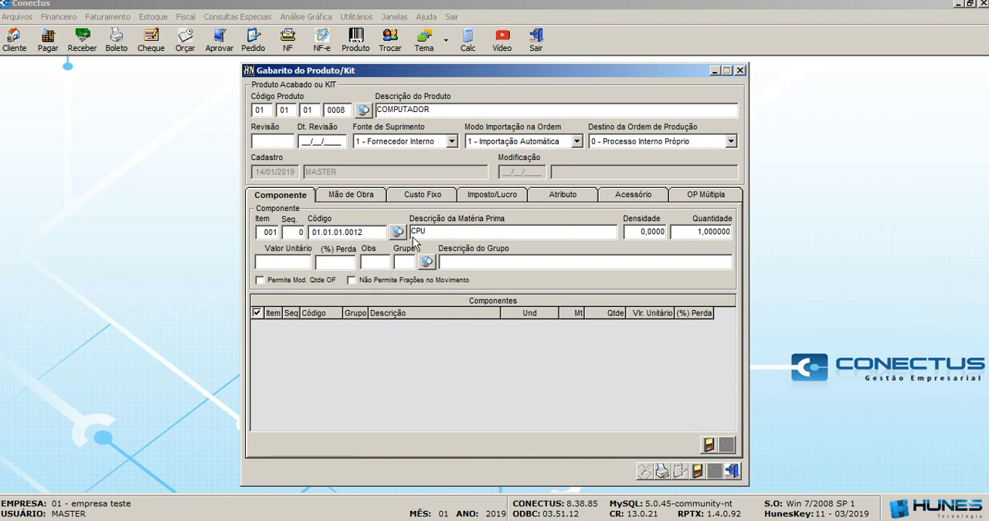
left_click(710, 447)
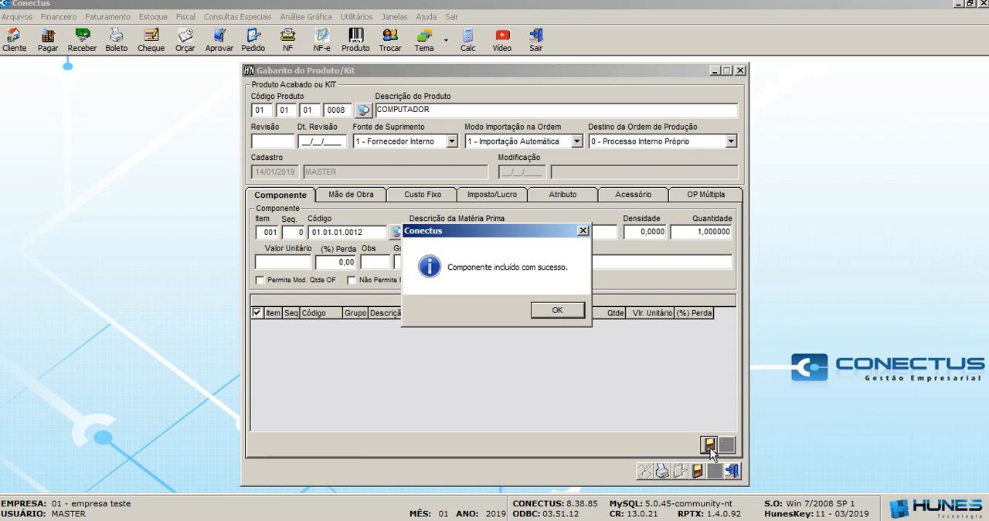
left_click(557, 311)
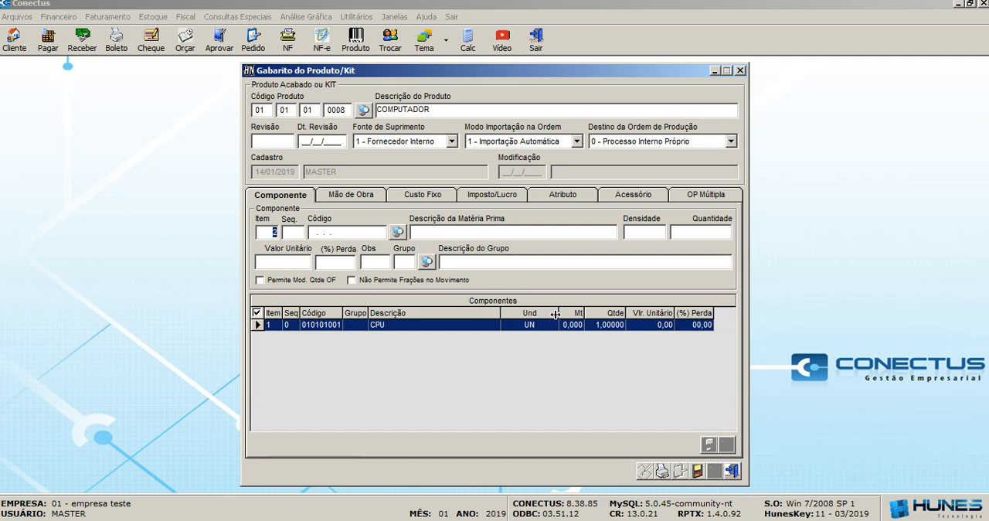
Add MOUSE from the product search as component item 002 with a quantity of 1 and save it.
key("Return")
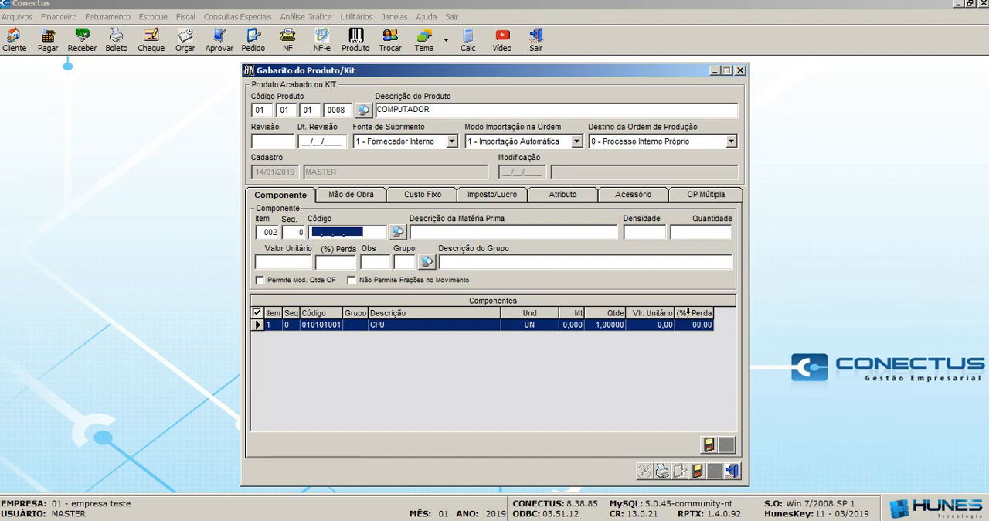
left_click(396, 232)
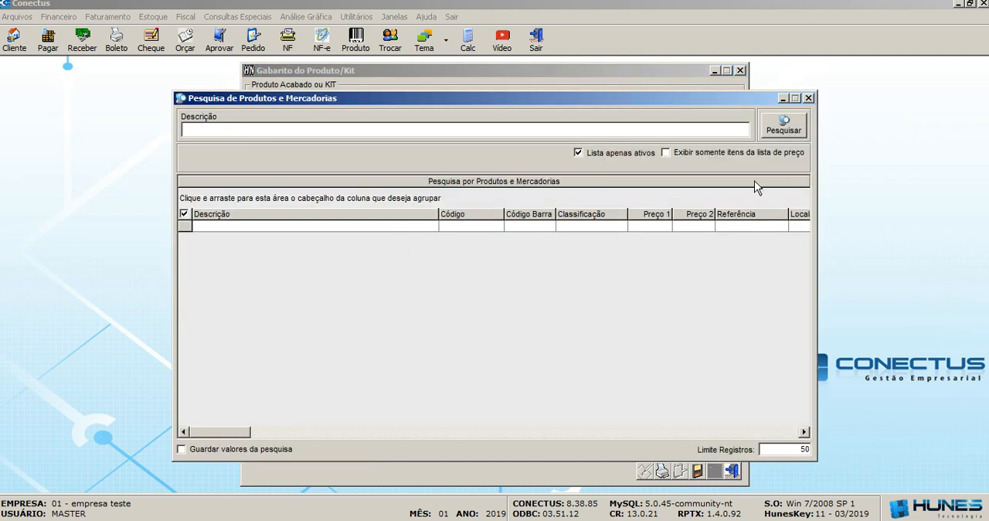
left_click(785, 130)
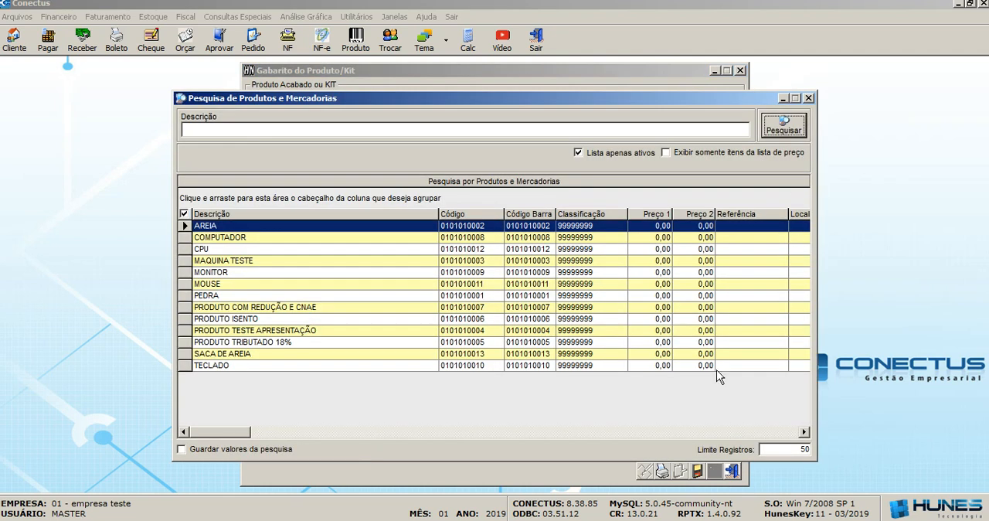
double_click(230, 284)
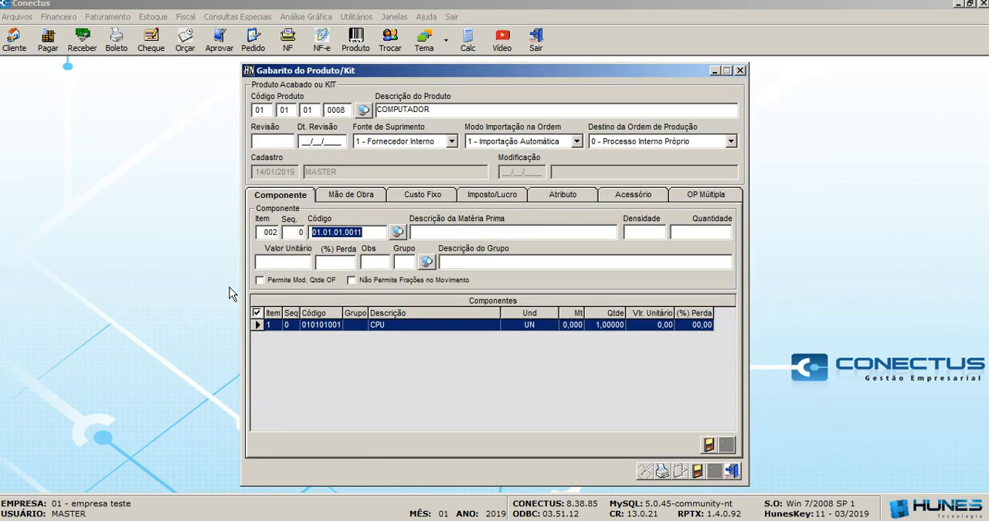
key("Return")
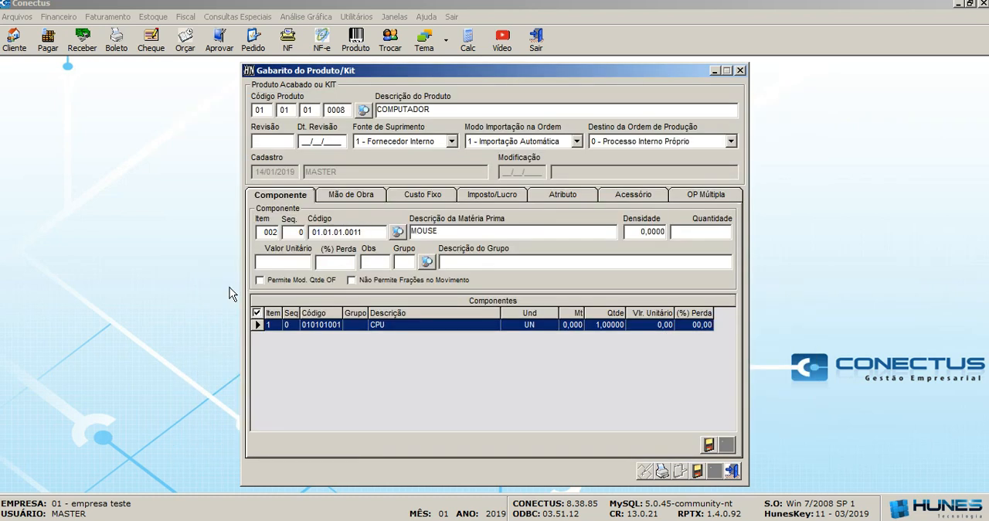
type("1")
key("Return")
left_click(709, 445)
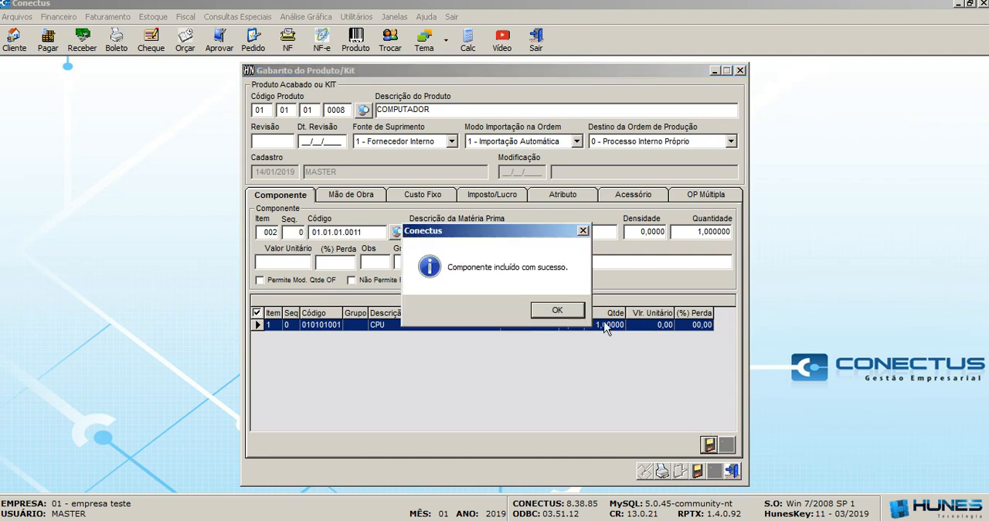
left_click(564, 310)
Add TECLADO from the product search as component item 003 with a quantity of 1 and save it.
key("Return")
key("Return")
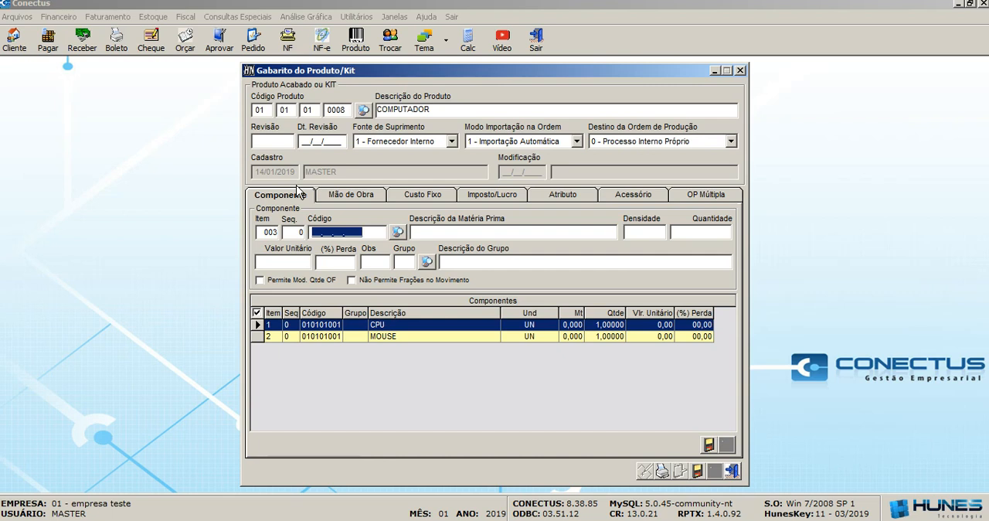
left_click(399, 232)
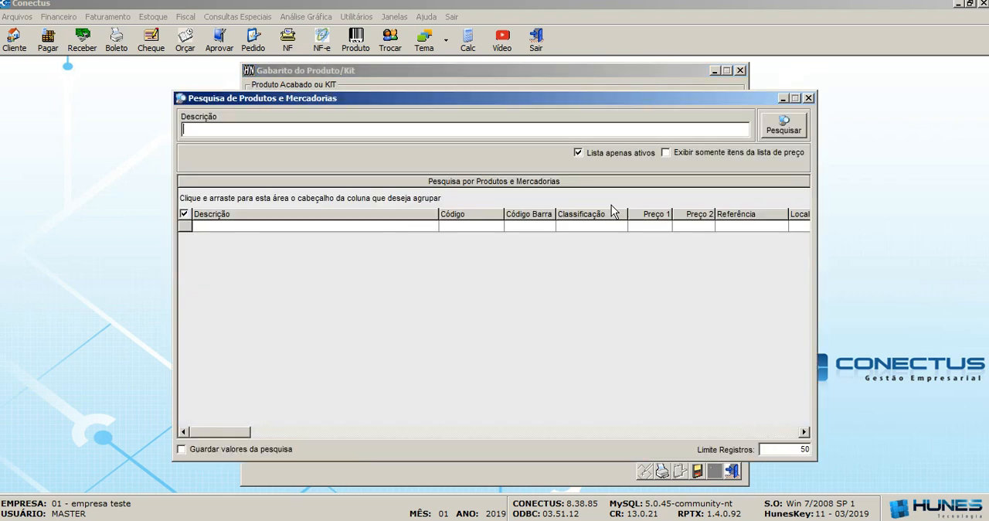
left_click(785, 130)
left_click(269, 366)
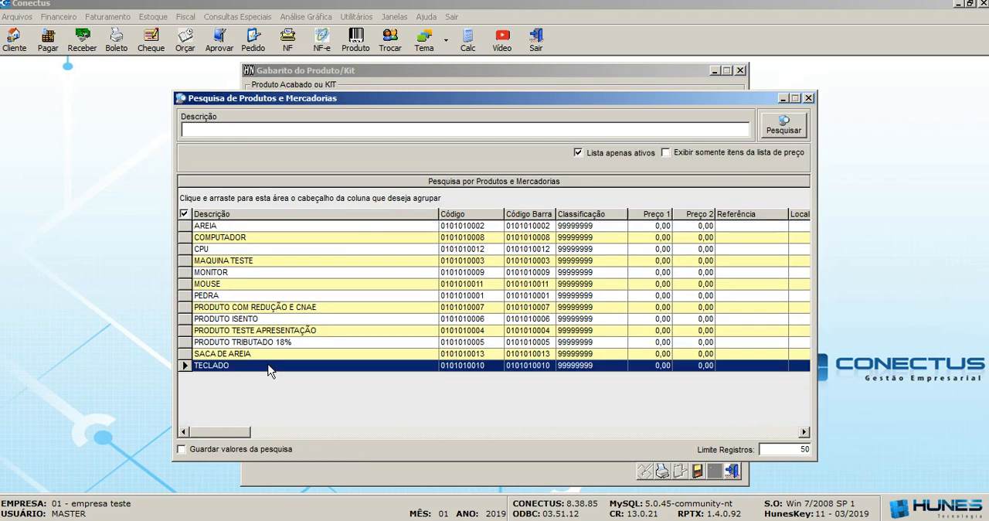
double_click(269, 366)
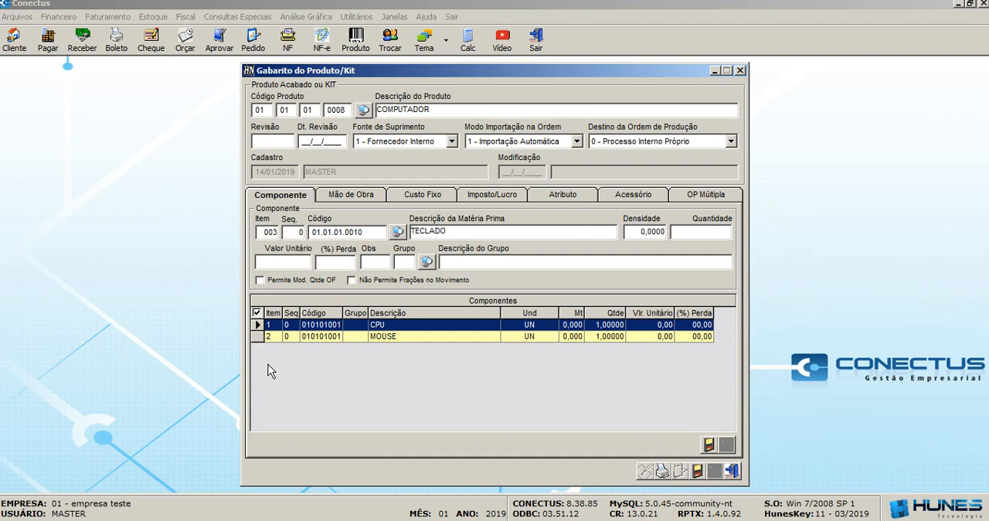
type("1")
key("Return")
left_click(708, 445)
left_click(555, 311)
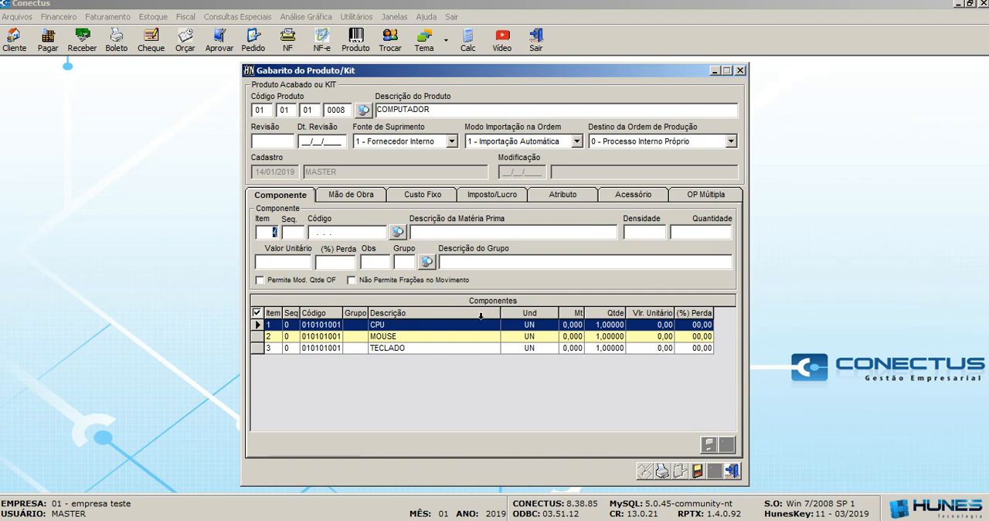
Add MONITOR from the product search as component item 004 with a quantity of 1 and save it.
key("Tab")
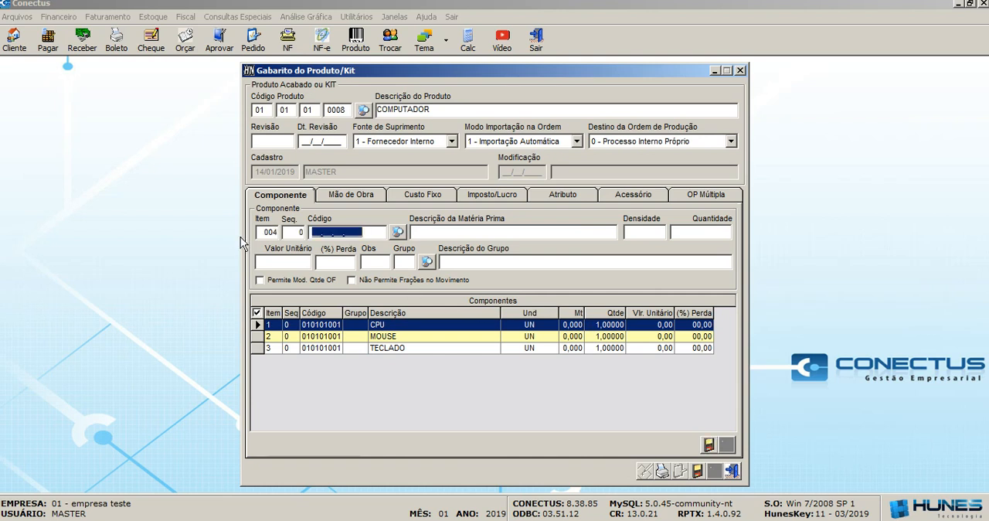
left_click(399, 232)
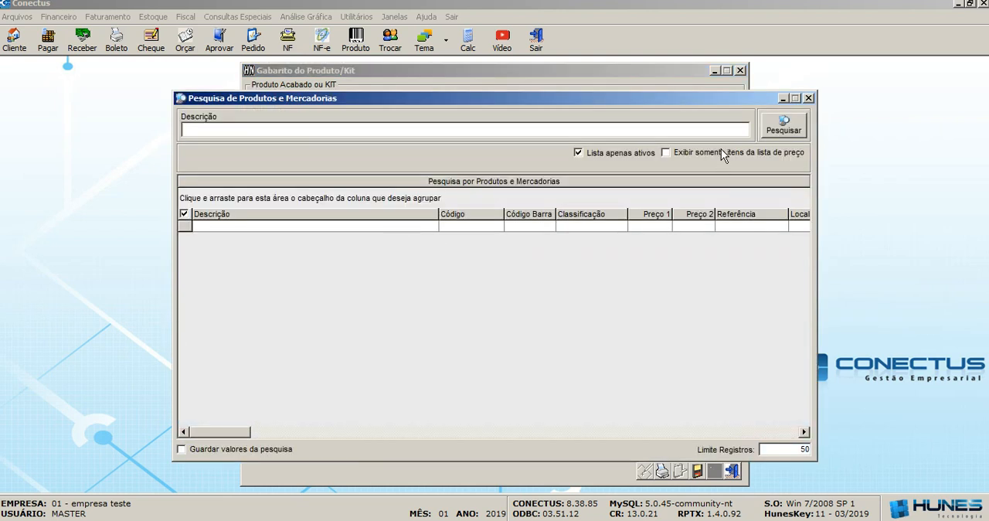
left_click(795, 122)
double_click(340, 274)
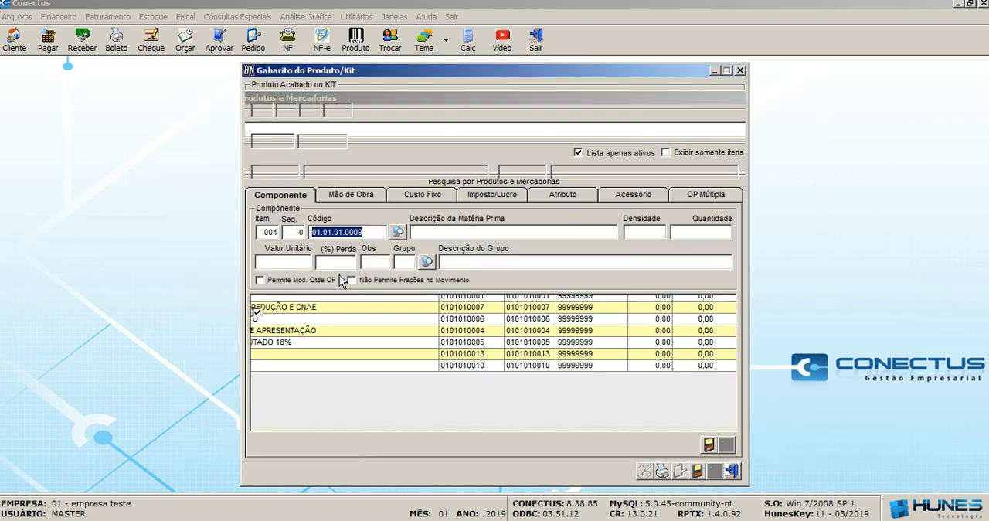
type("1")
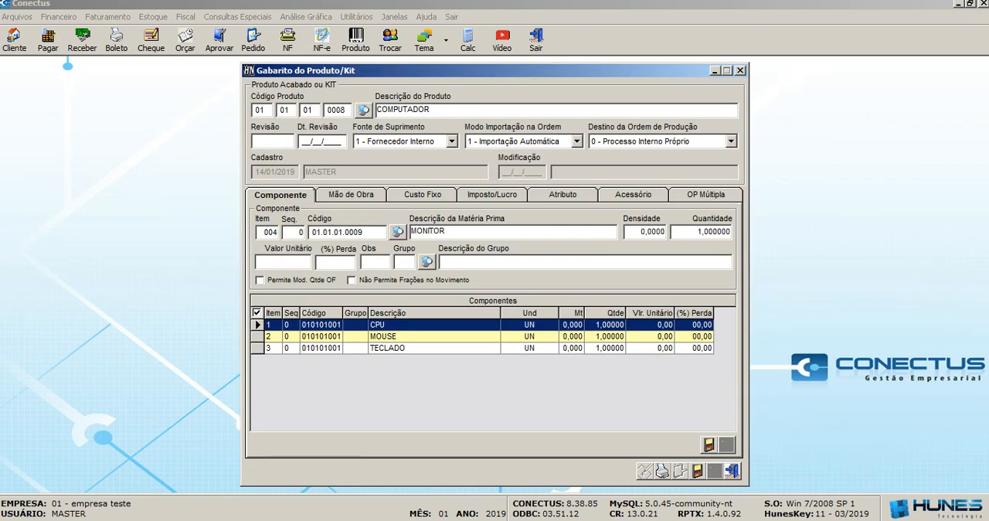
left_click(708, 445)
left_click(570, 311)
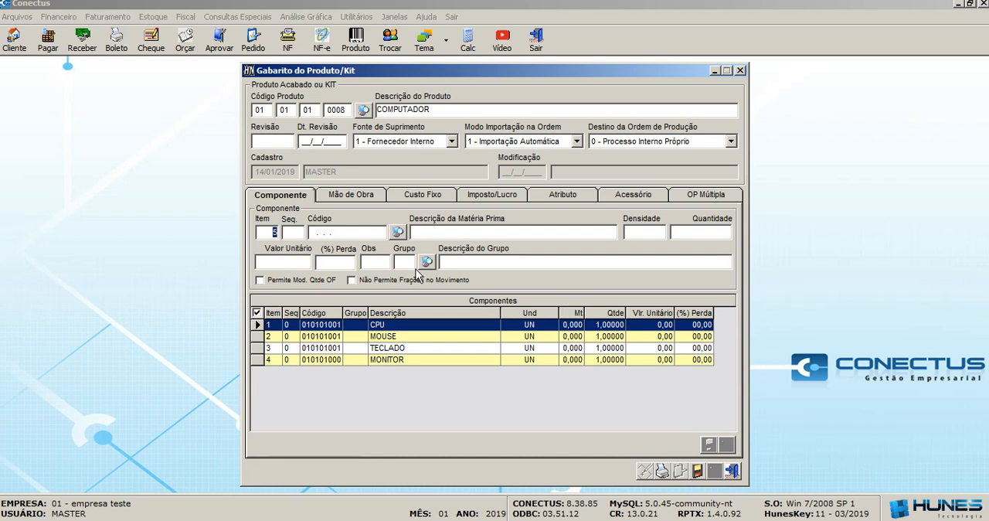
Review the template's Mão de Obra, Custo Fixo, Imposto/Lucro, Atributo and Acessório sections.
left_click(336, 196)
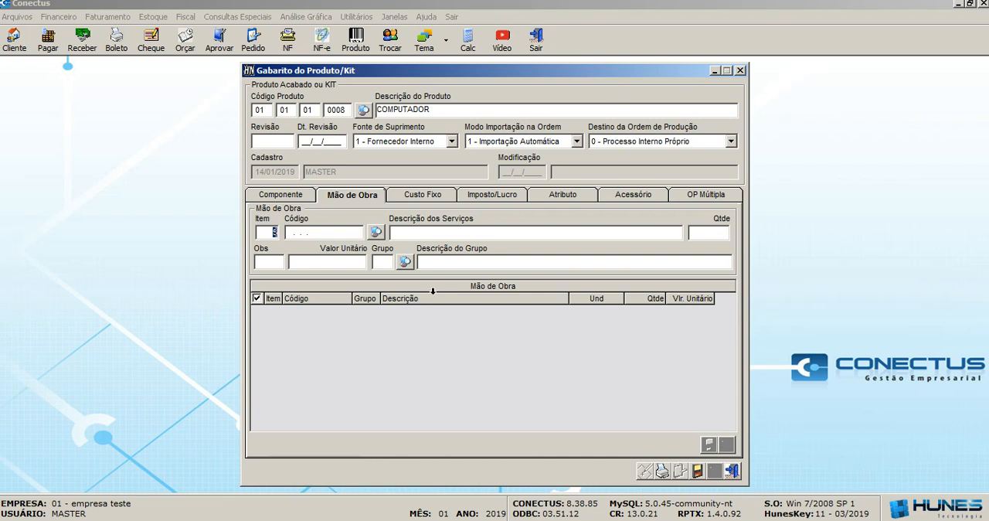
left_click(425, 194)
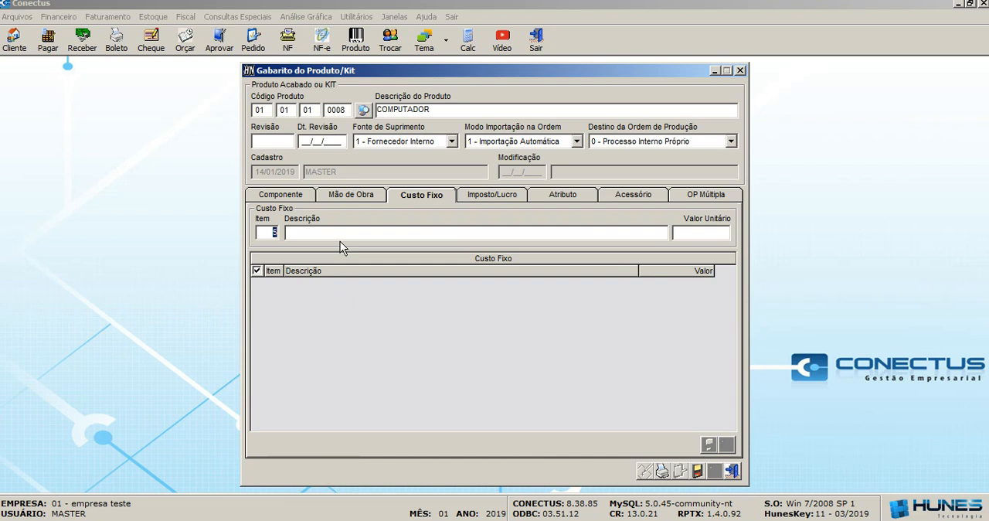
left_click(492, 198)
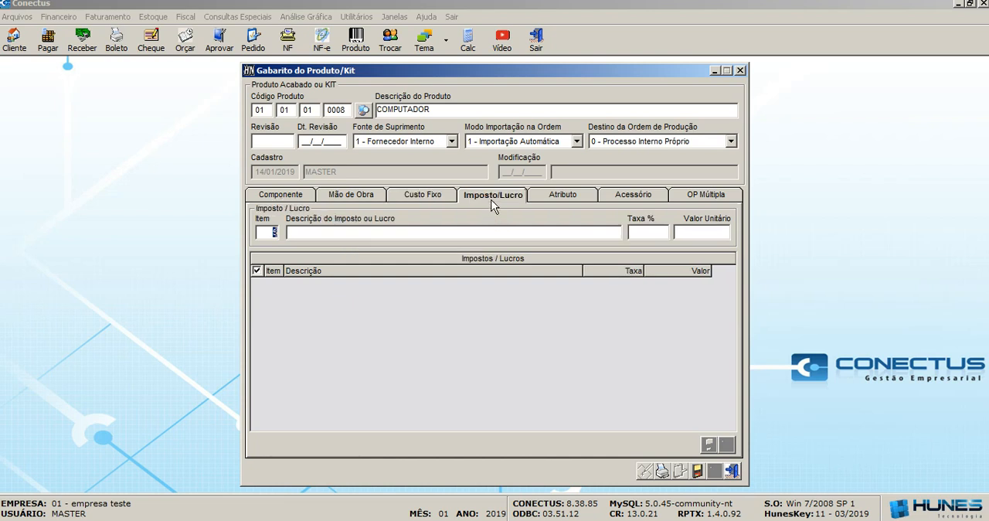
left_click(563, 199)
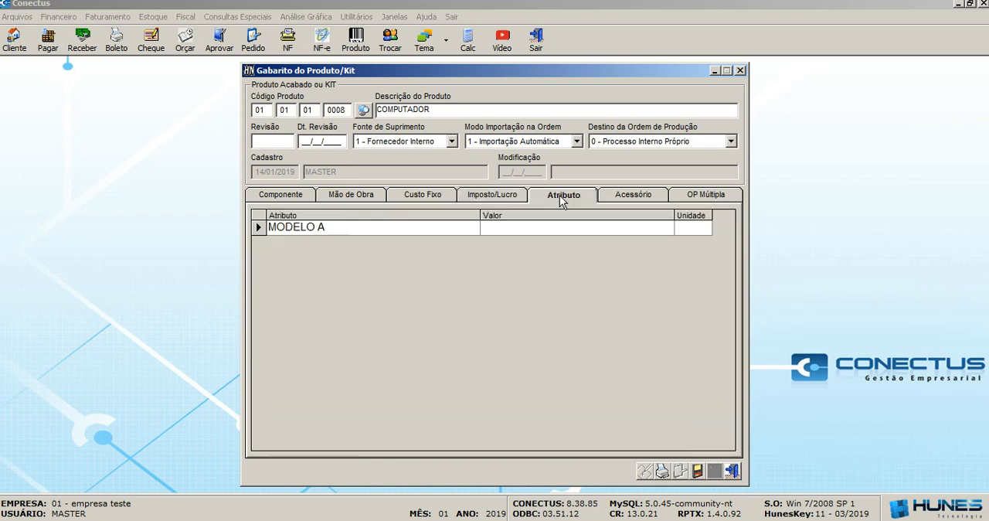
left_click(660, 202)
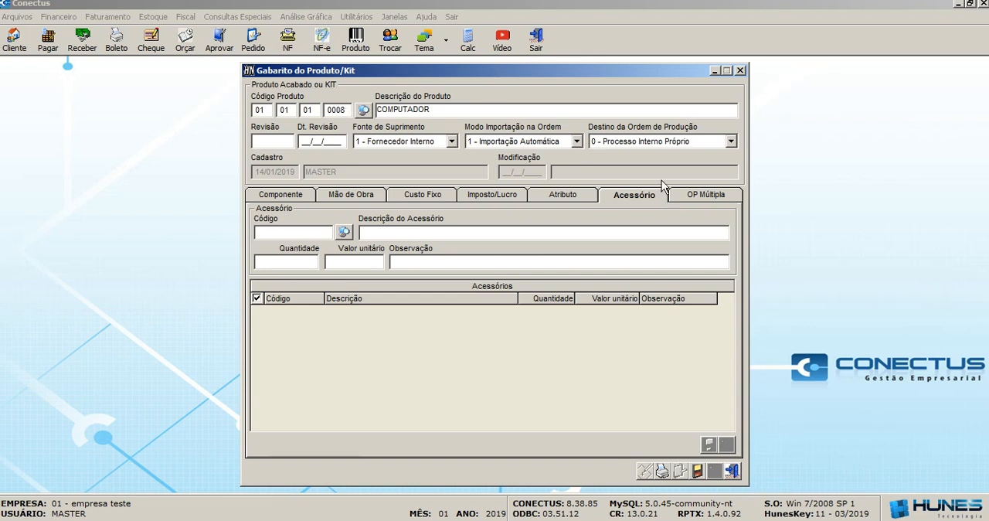
Enable the OF (ordem de fabricação) symbol for OP Múltipla, set its Padrão to Sim, and save the template.
left_click(684, 197)
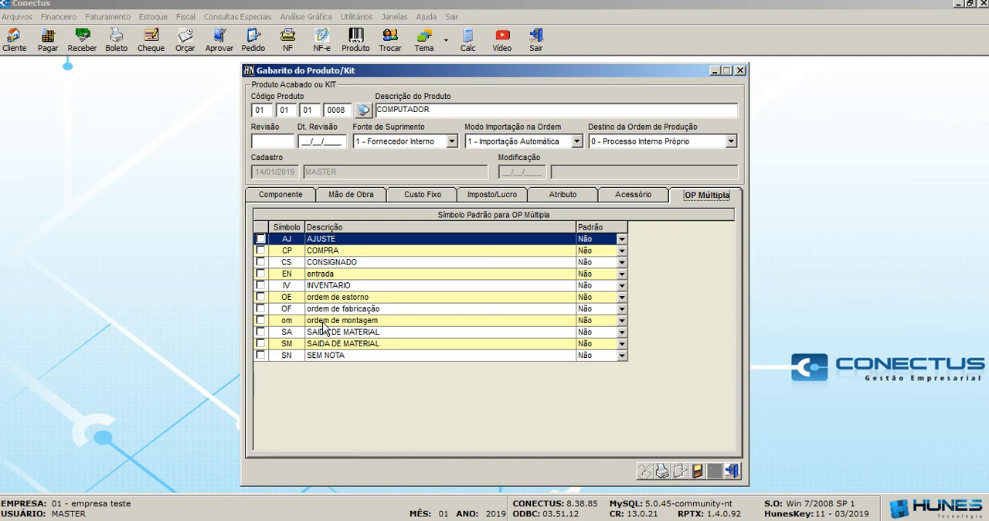
left_click(261, 308)
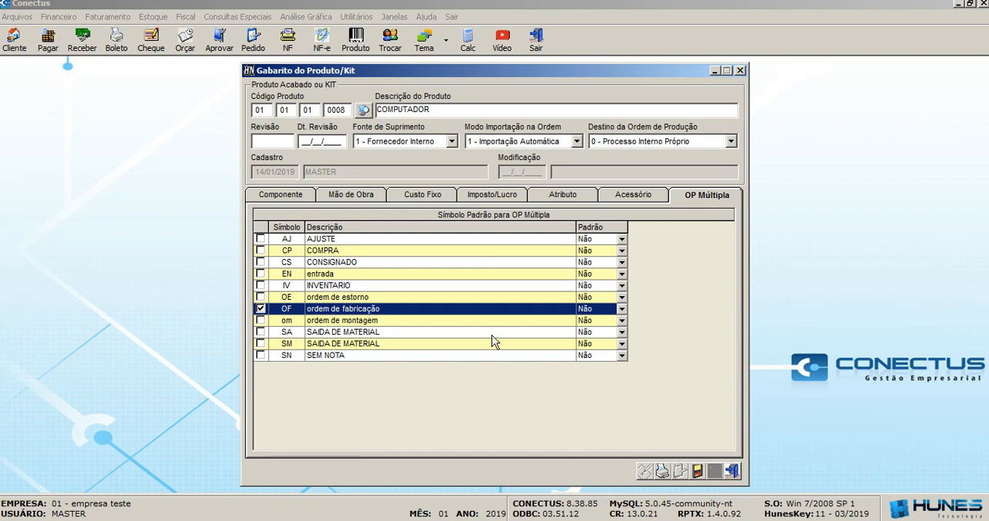
left_click(622, 308)
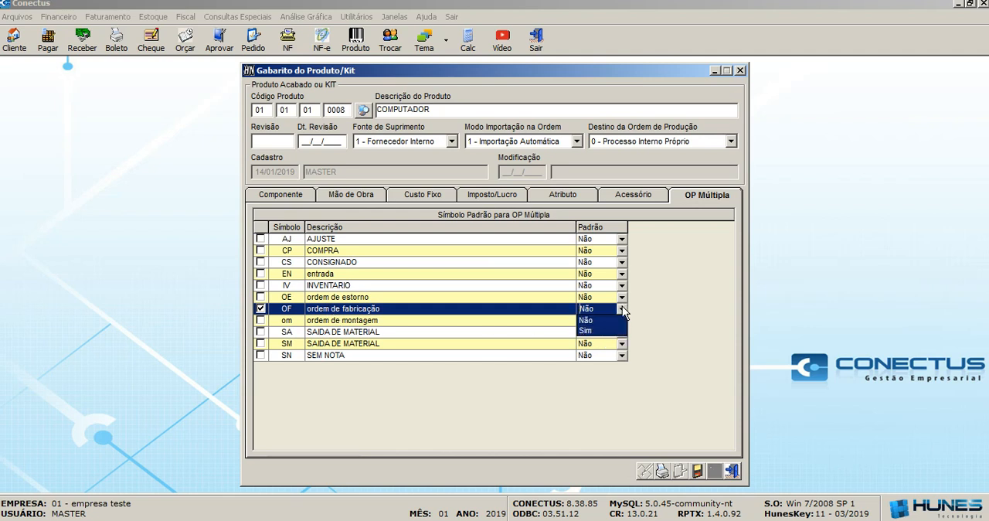
left_click(596, 332)
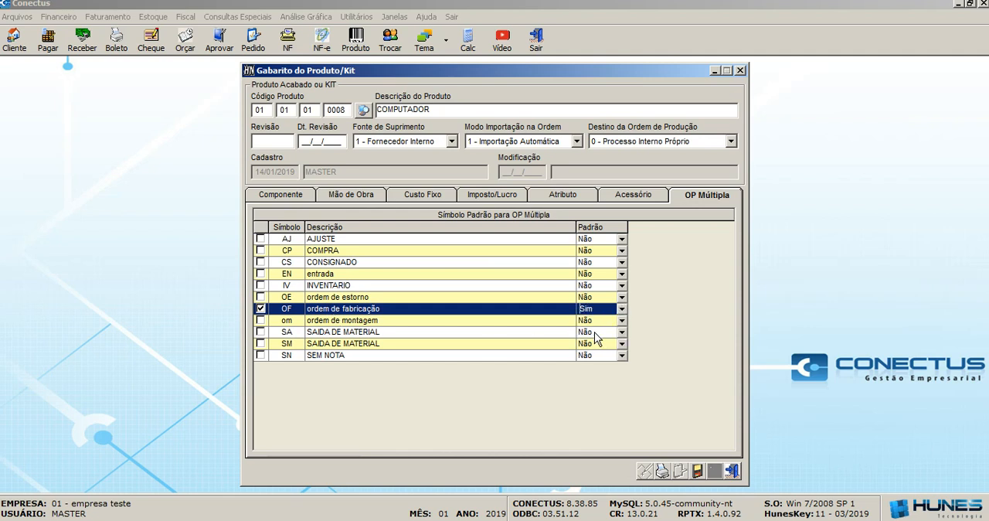
left_click(700, 472)
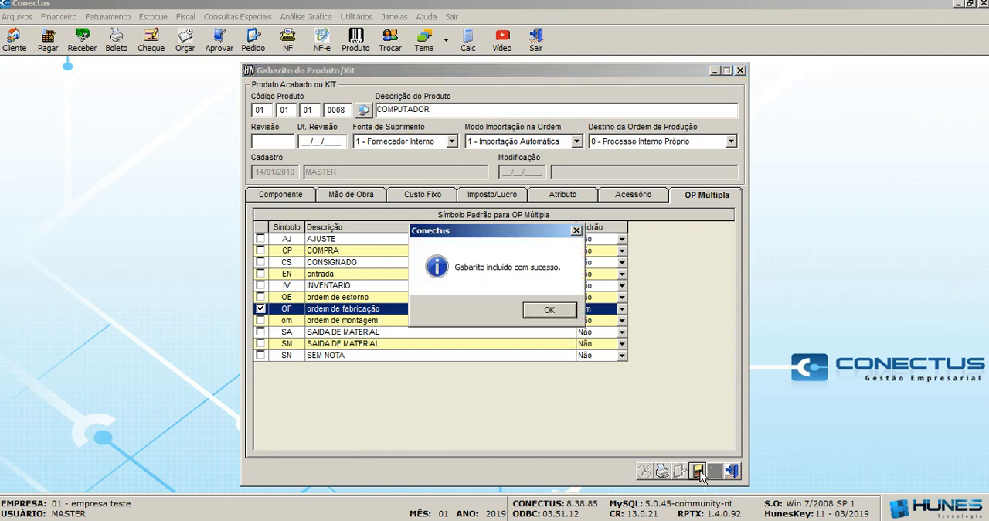
left_click(554, 309)
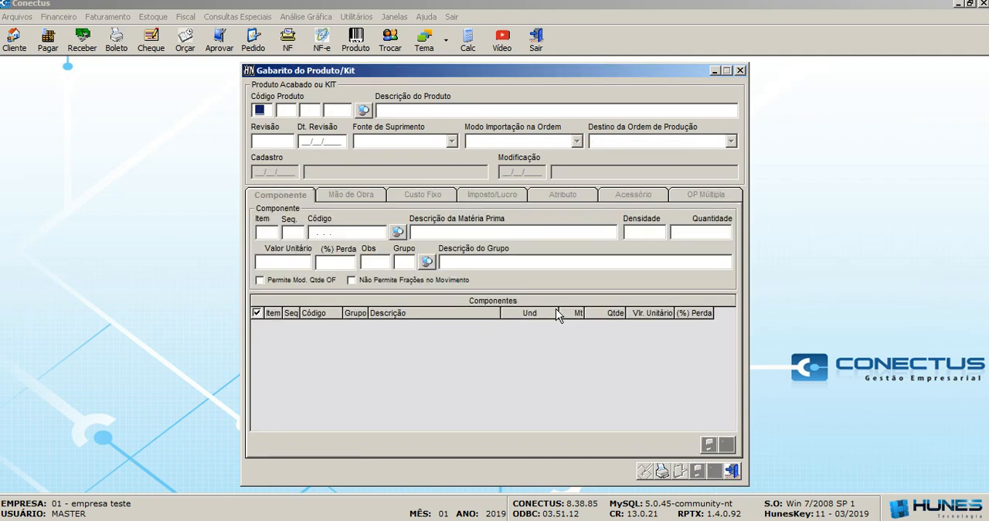
Search the products for "computad" and reopen the saved COMPUTADOR template.
left_click(362, 110)
type("compua")
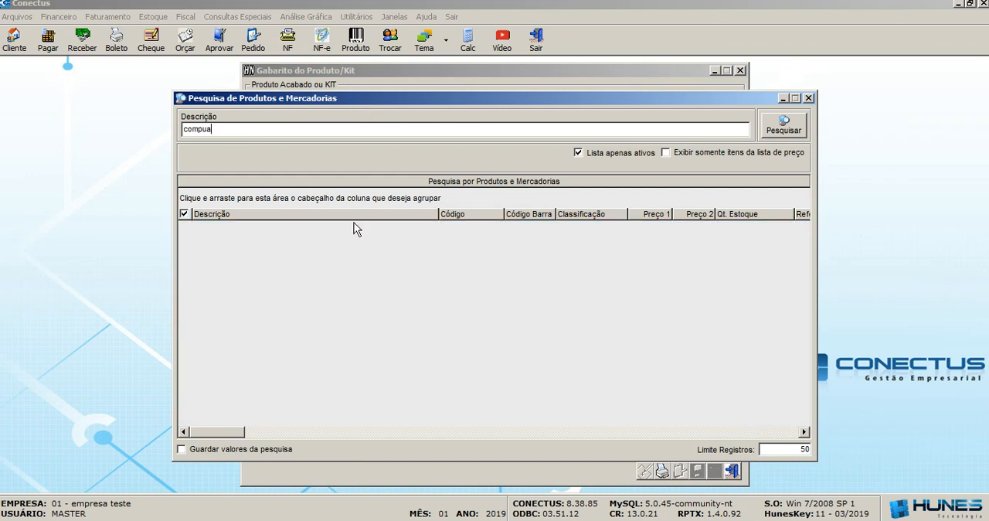
key("BackSpace")
type("tad")
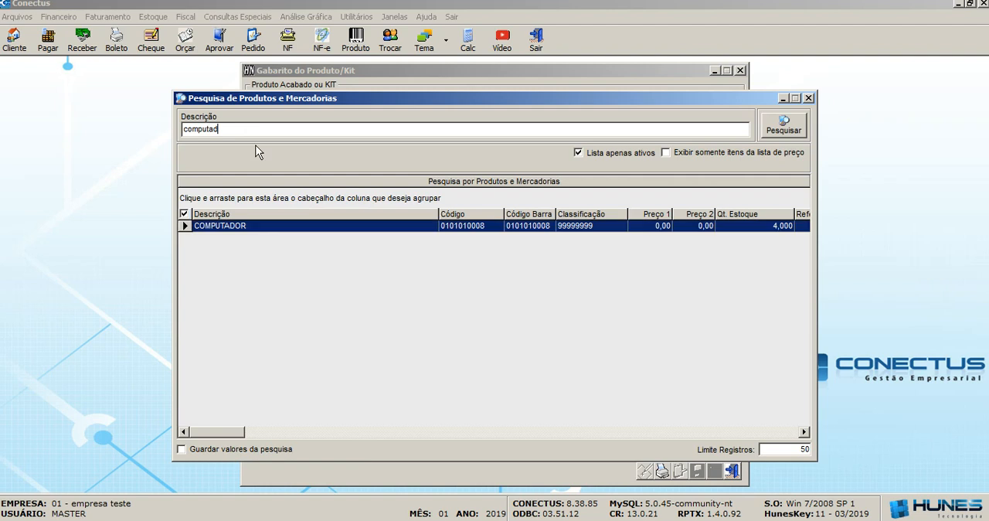
double_click(298, 226)
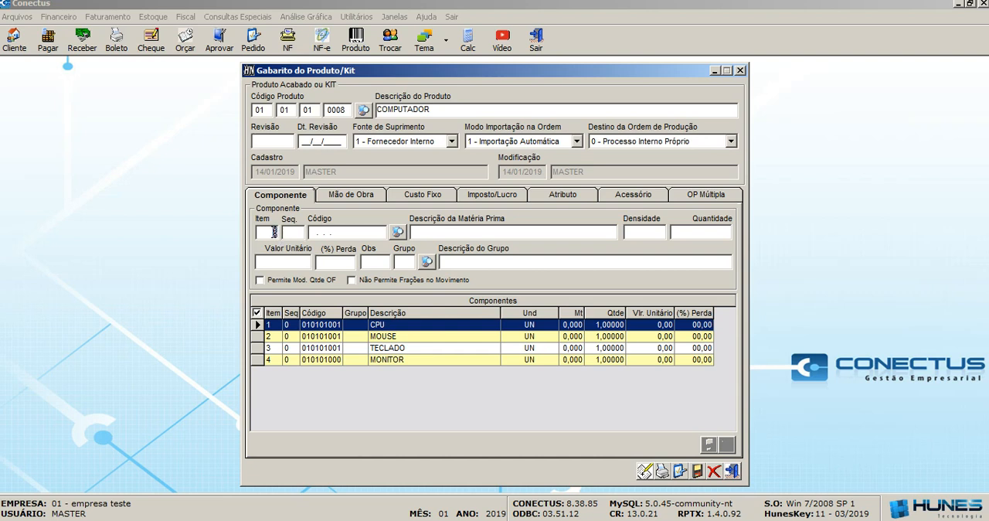
Load the MONITOR component of the COMPUTADOR template for editing.
double_click(307, 362)
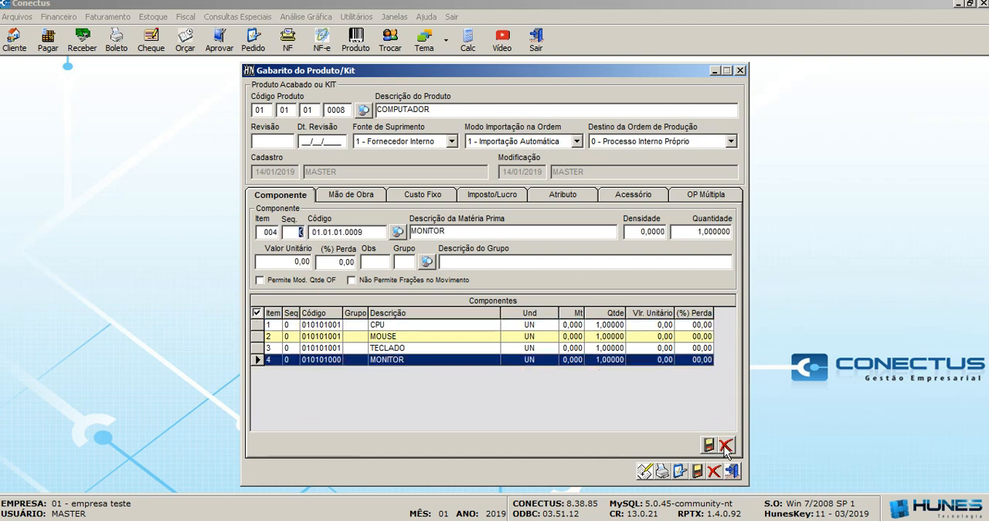